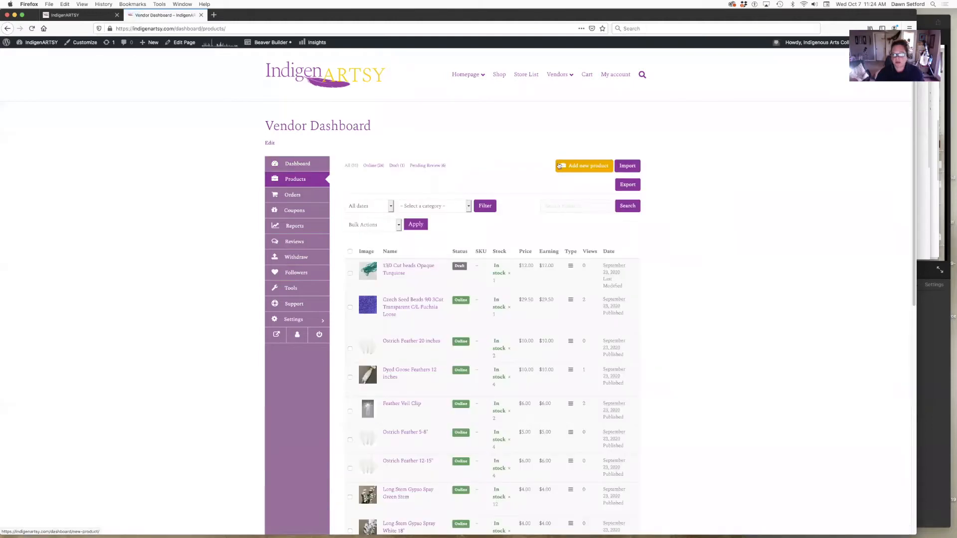
# Start a new product and upload greeting-cards-feather.jpg from the Desktop as its cover image.
pyautogui.click(595, 165)
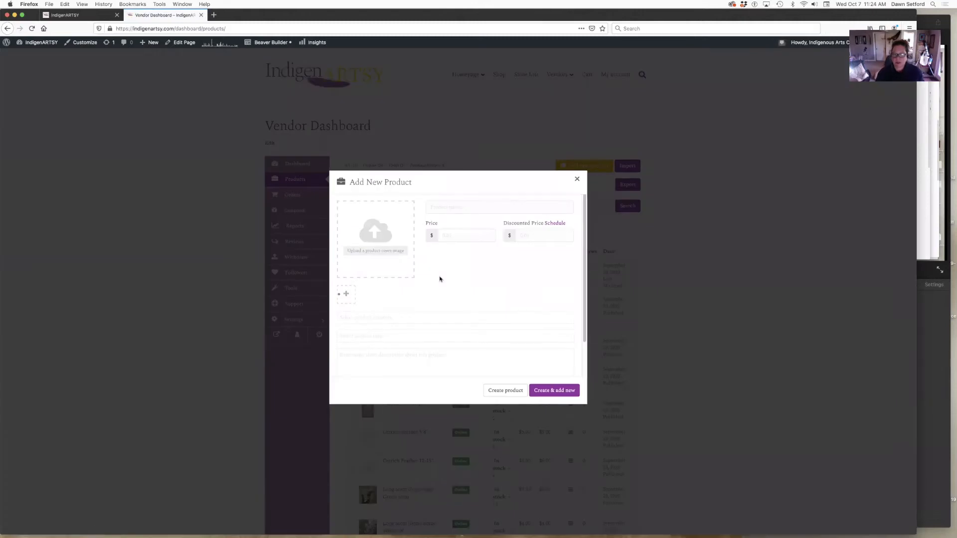
pyautogui.click(367, 251)
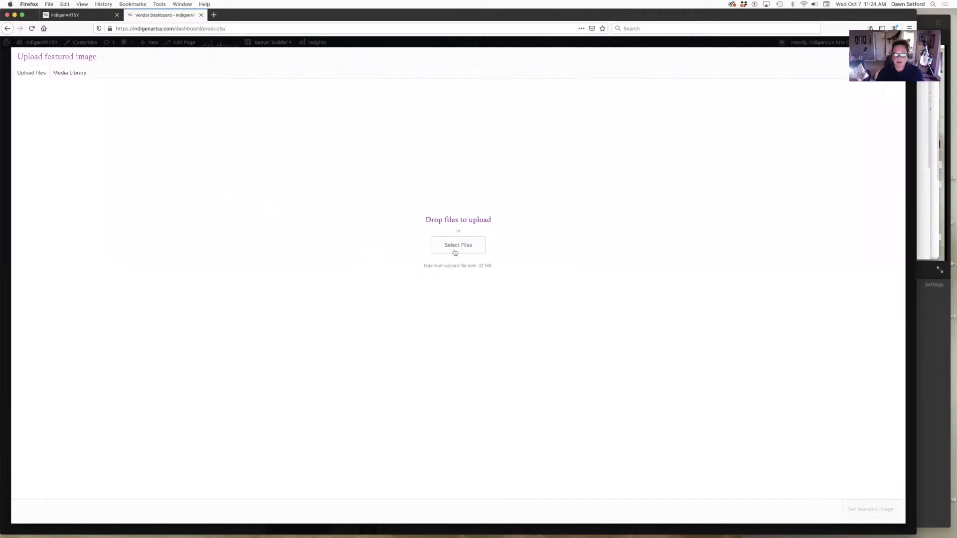
pyautogui.click(83, 76)
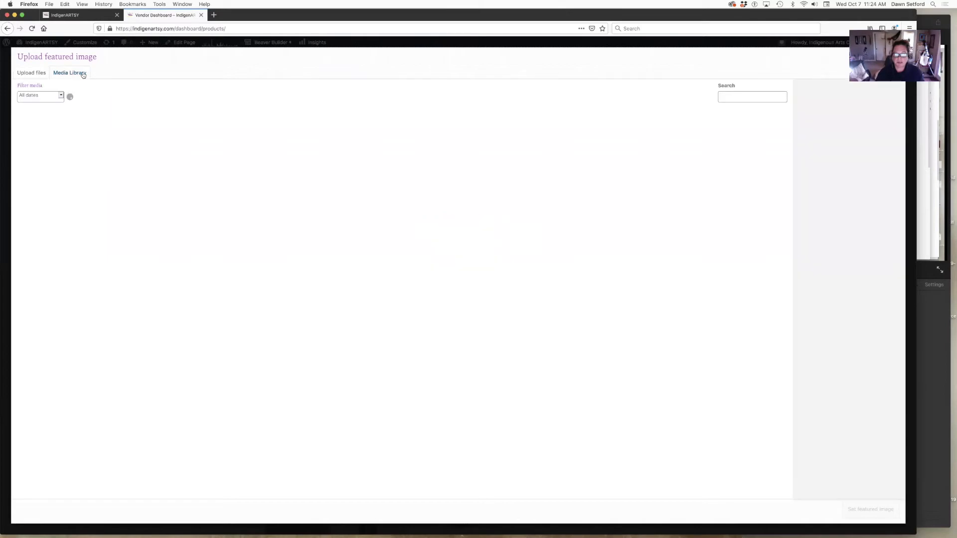
pyautogui.click(27, 73)
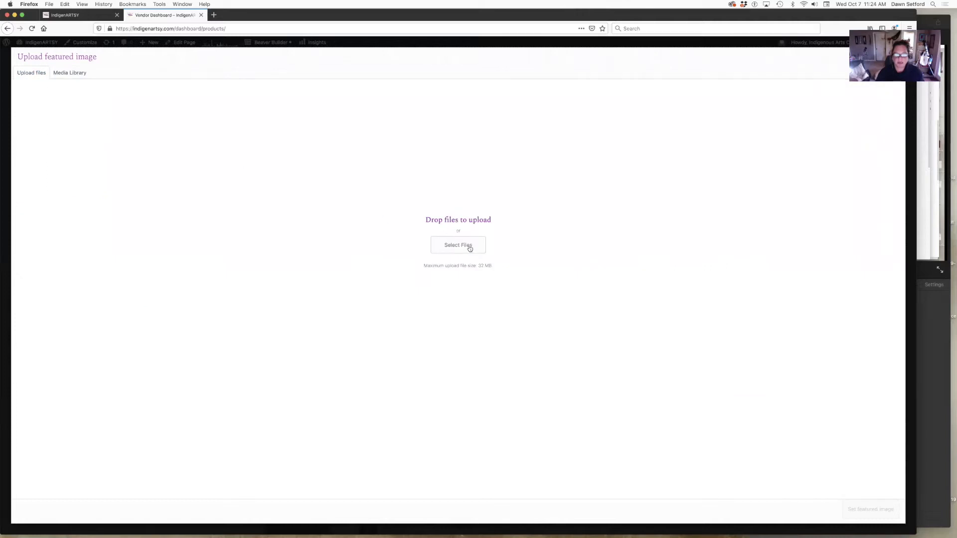
pyautogui.click(469, 248)
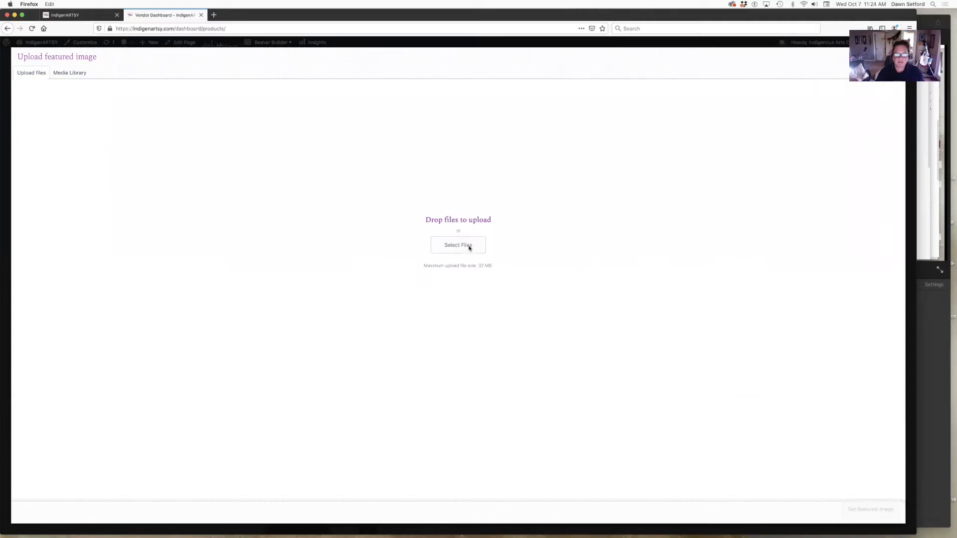
pyautogui.click(170, 74)
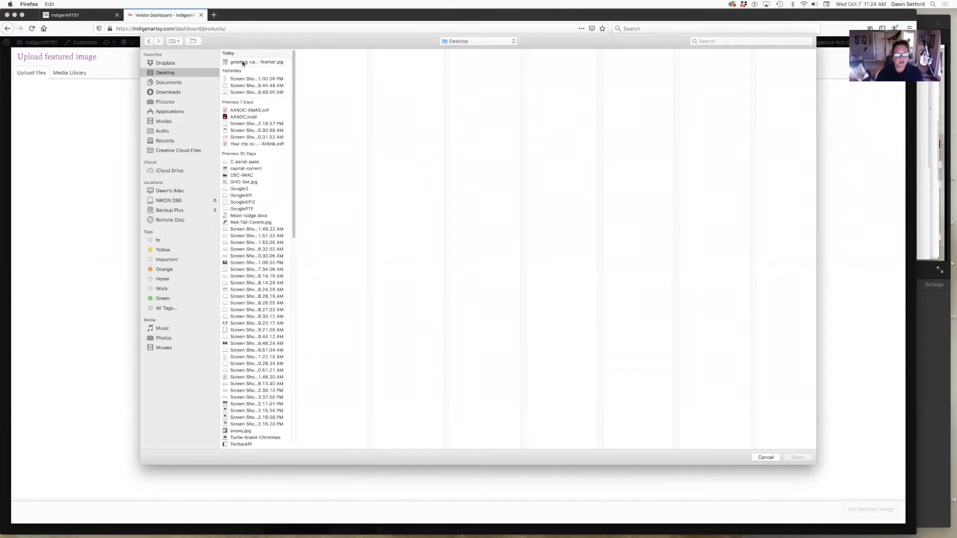
pyautogui.click(245, 63)
pyautogui.click(800, 458)
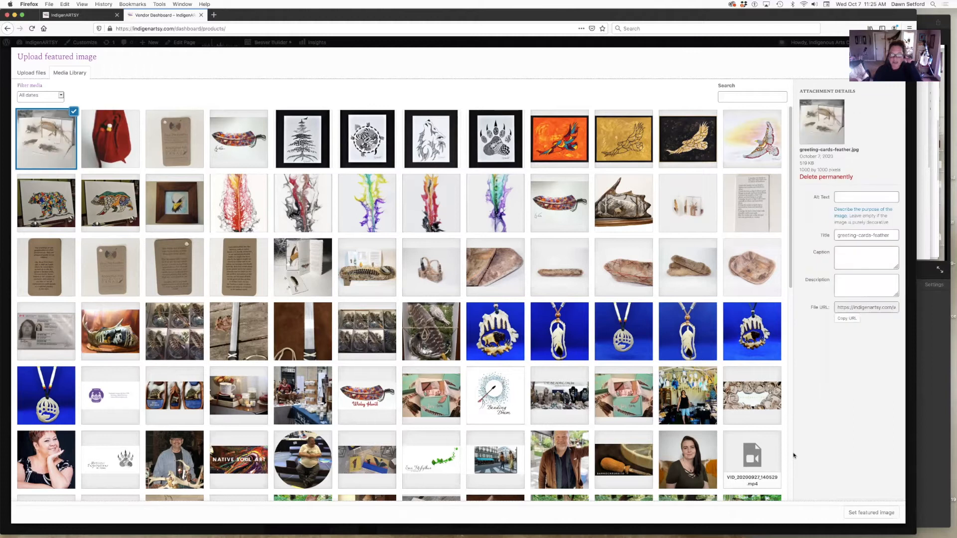
pyautogui.click(876, 514)
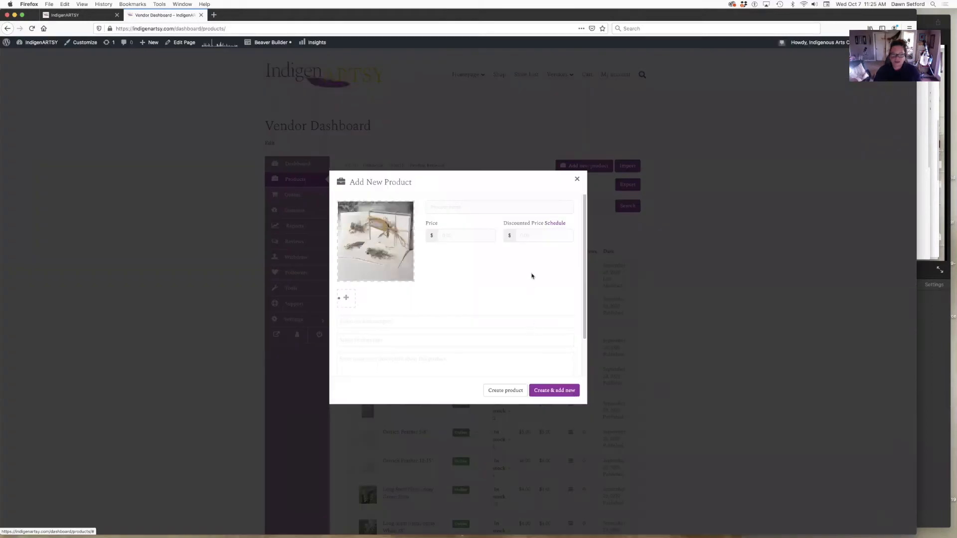
# Name the product Feather Greeting Cards.
pyautogui.click(467, 207)
pyautogui.write('Feather Gr')
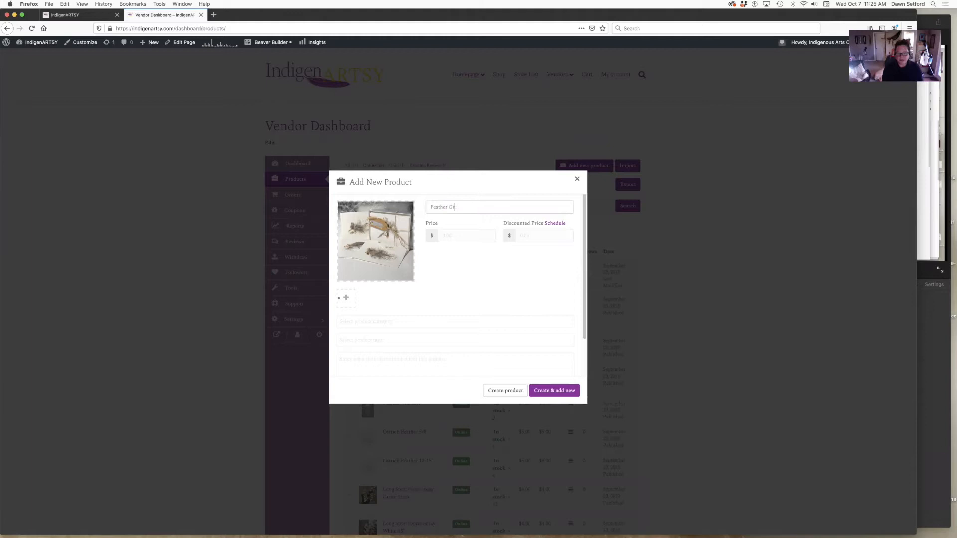
pyautogui.write('eeting Cards')
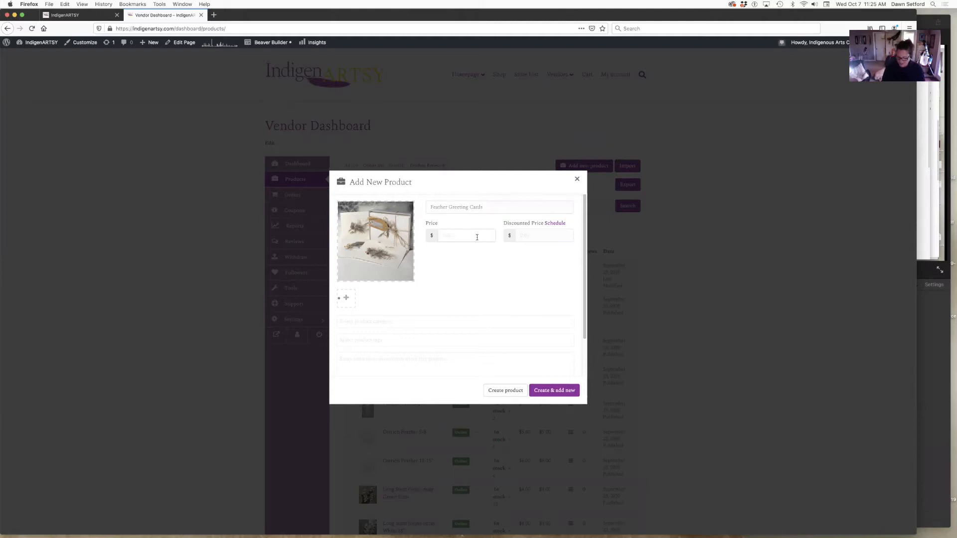
# Try appending 'Set of 4' to the end of the product name.
pyautogui.click(494, 207)
pyautogui.write('Set of ')
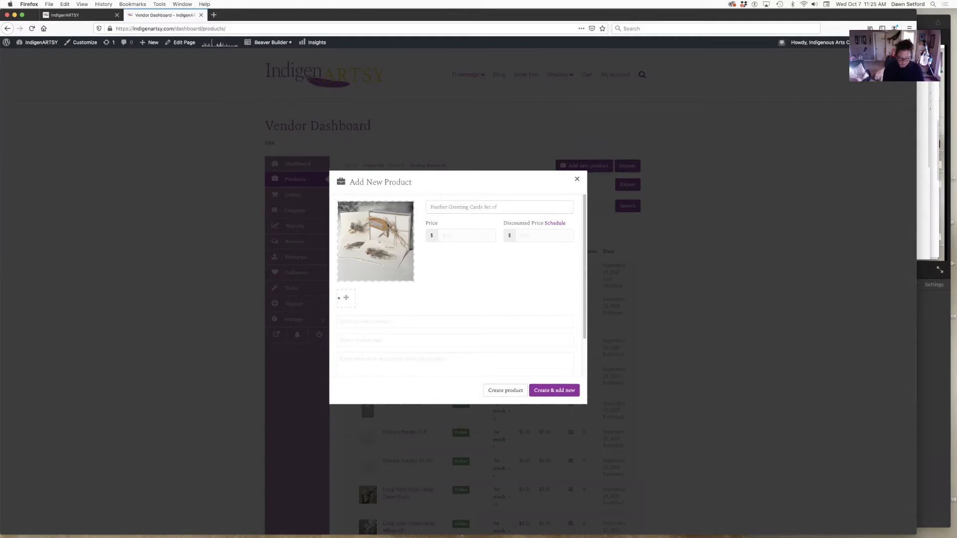
pyautogui.write('4')
# Set the product price to $25 and assign it to the Cards category under Books & Cards.
pyautogui.click(462, 236)
pyautogui.write('25')
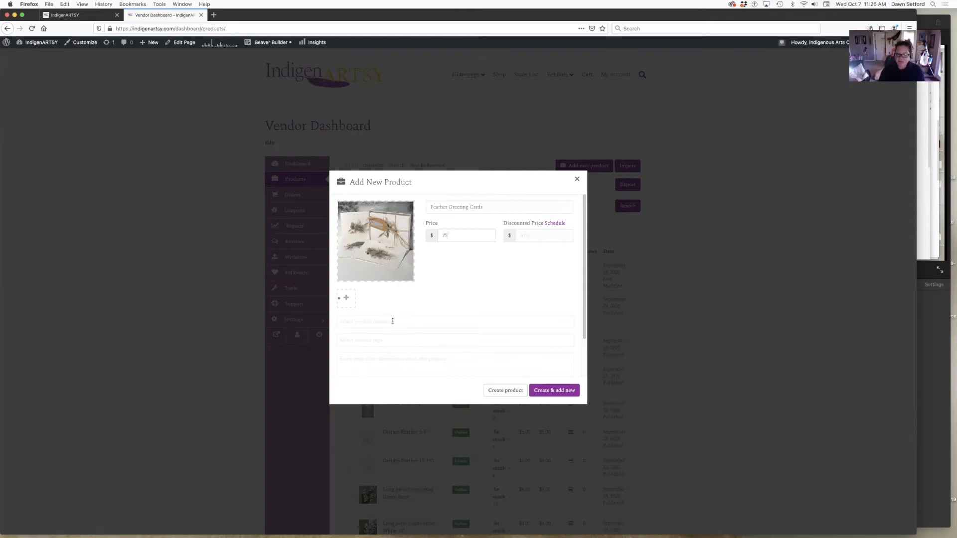
pyautogui.click(343, 322)
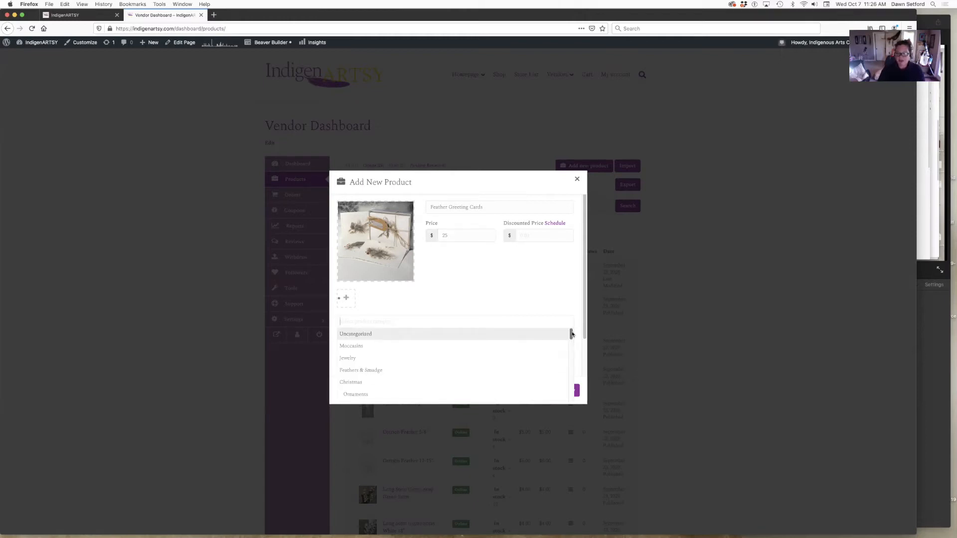
pyautogui.moveTo(572, 335); pyautogui.dragTo(572, 349)
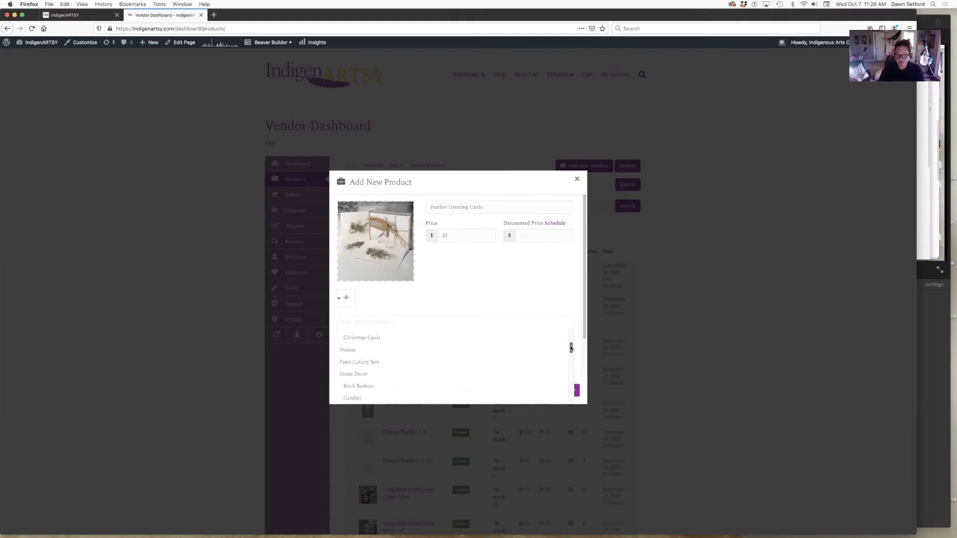
pyautogui.scroll(3, 571, 348)
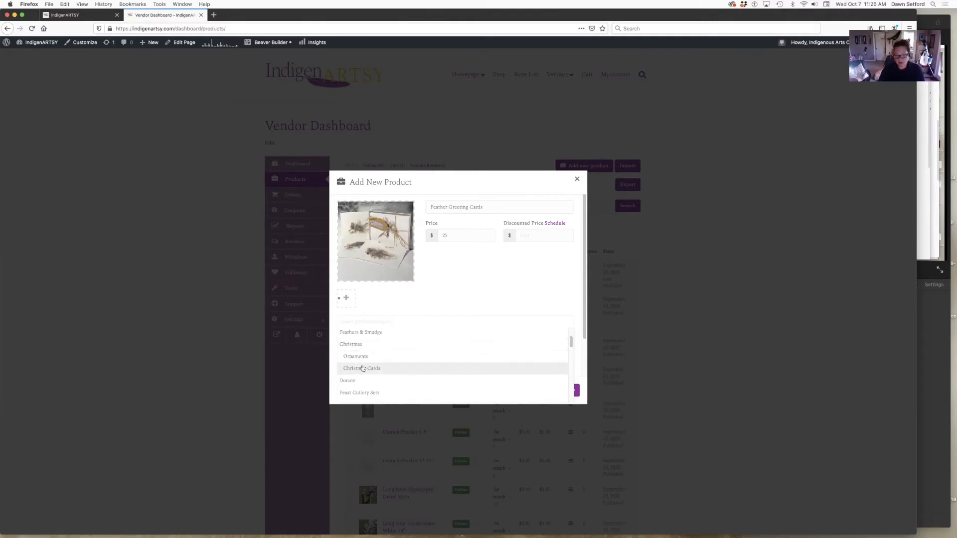
pyautogui.moveTo(571, 340); pyautogui.dragTo(571, 359)
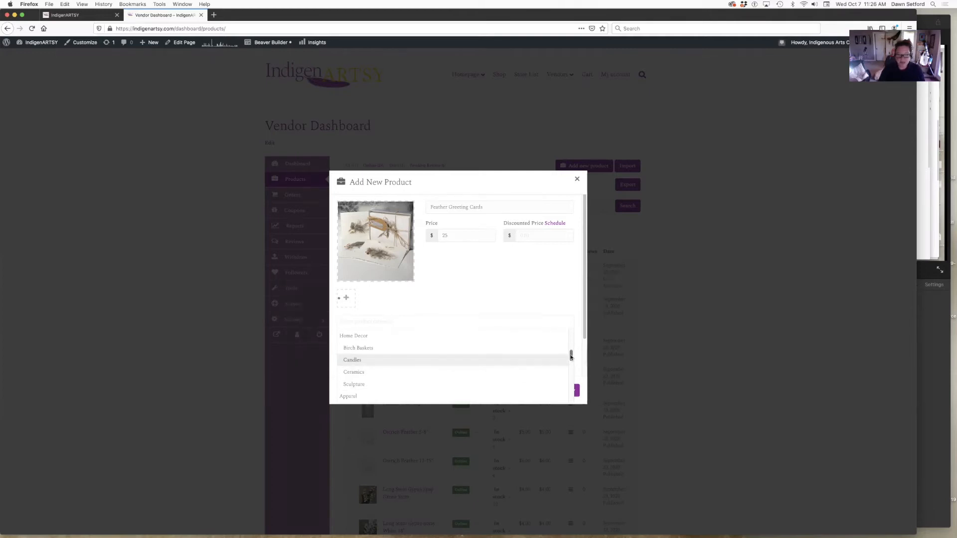
pyautogui.moveTo(571, 357); pyautogui.dragTo(572, 366)
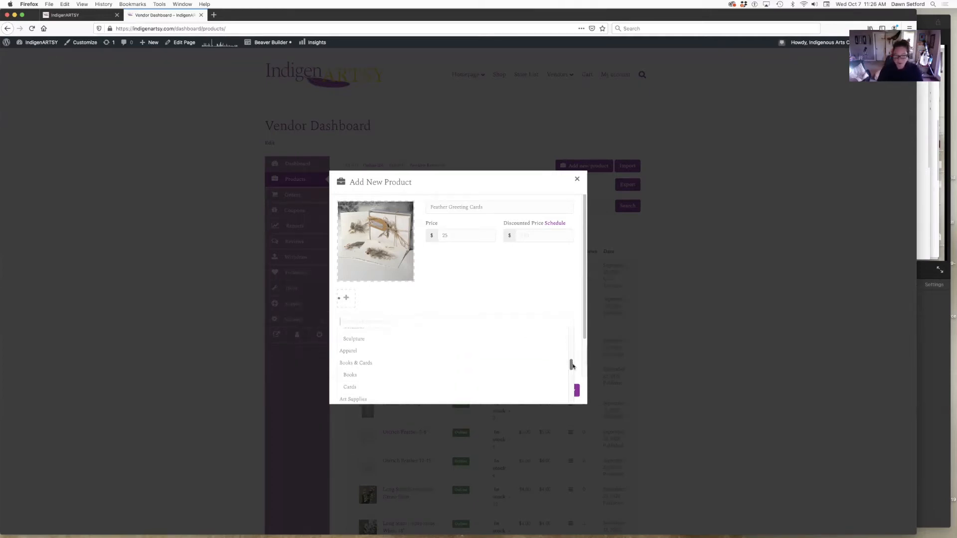
pyautogui.click(350, 387)
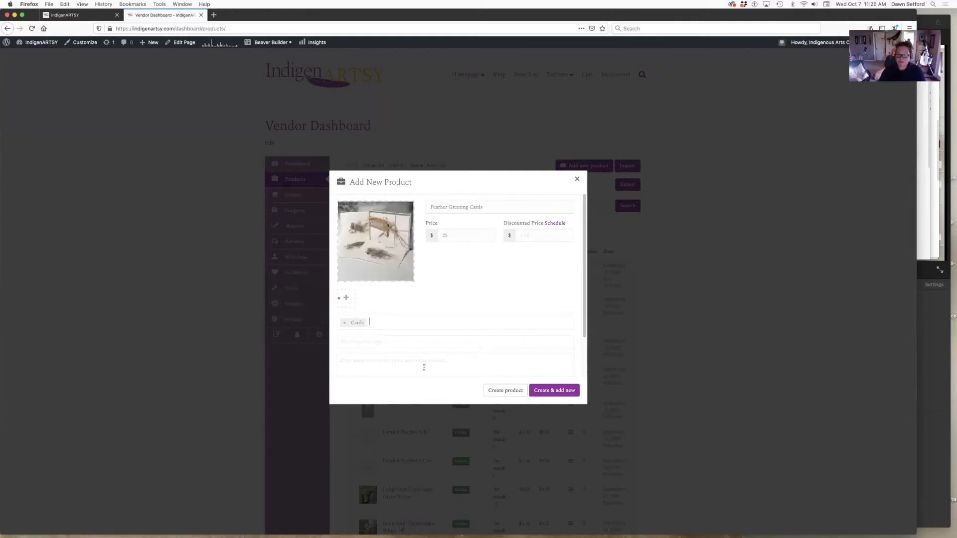
# Tag the product with the existing 'cards' tag.
pyautogui.click(364, 342)
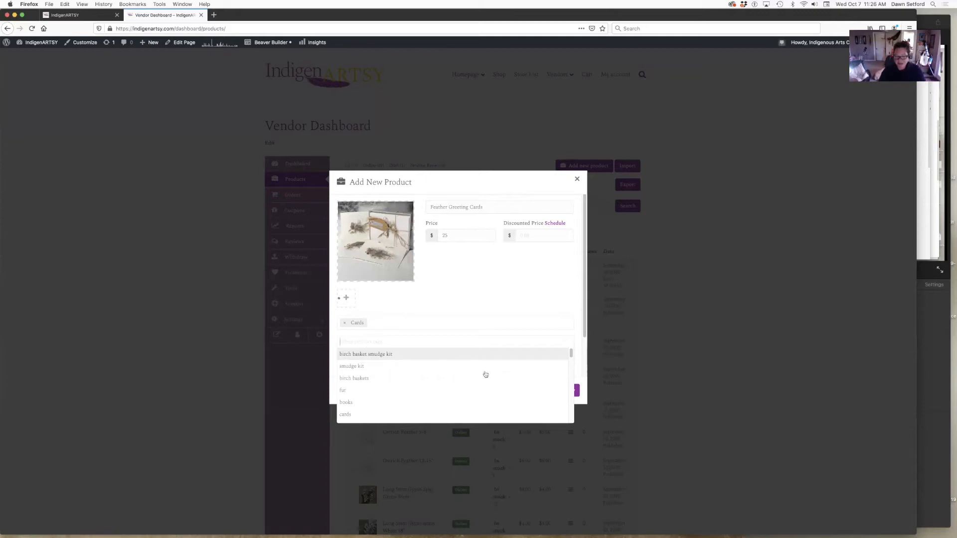
pyautogui.scroll(-3, 472, 406)
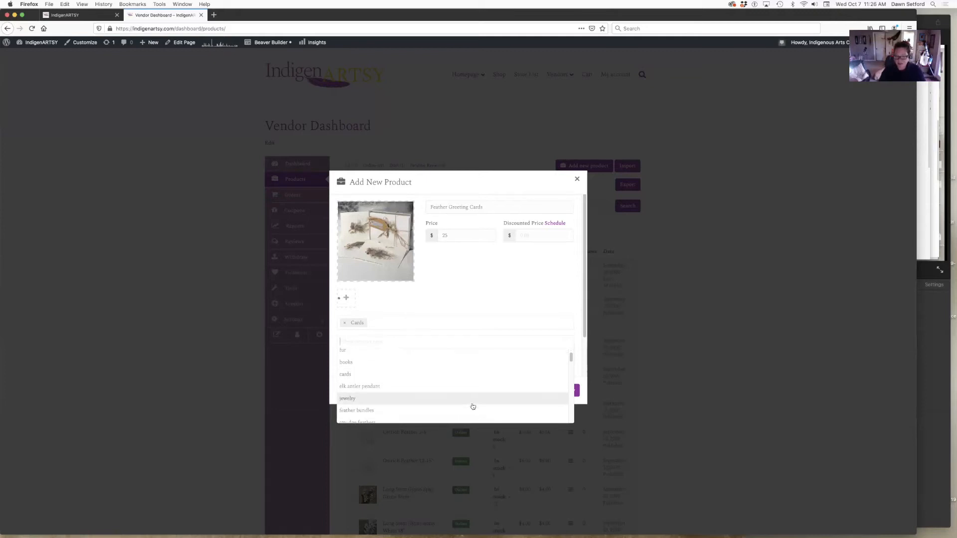
pyautogui.click(348, 375)
# Try to add 'greeting cards' as a second product tag.
pyautogui.write('greeting c')
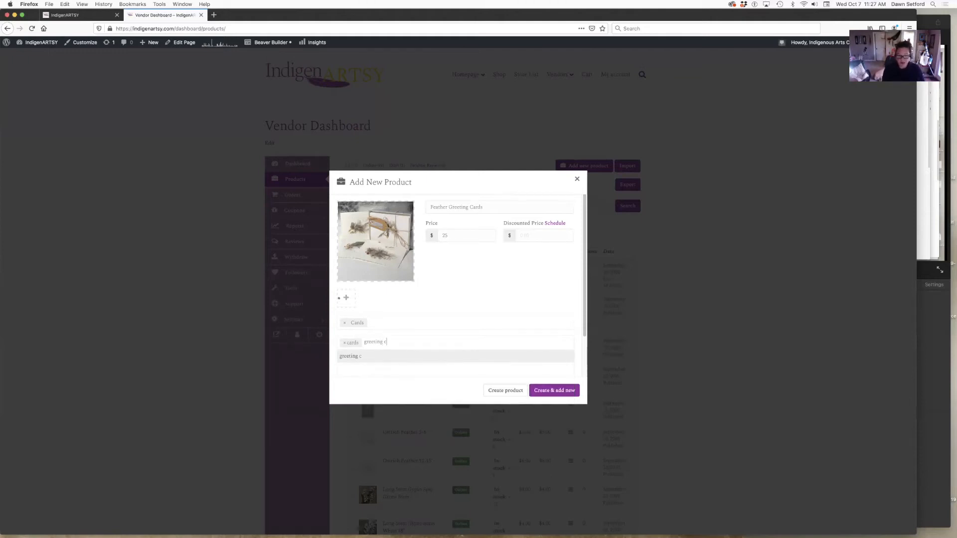
pyautogui.write('ards')
pyautogui.click(369, 388)
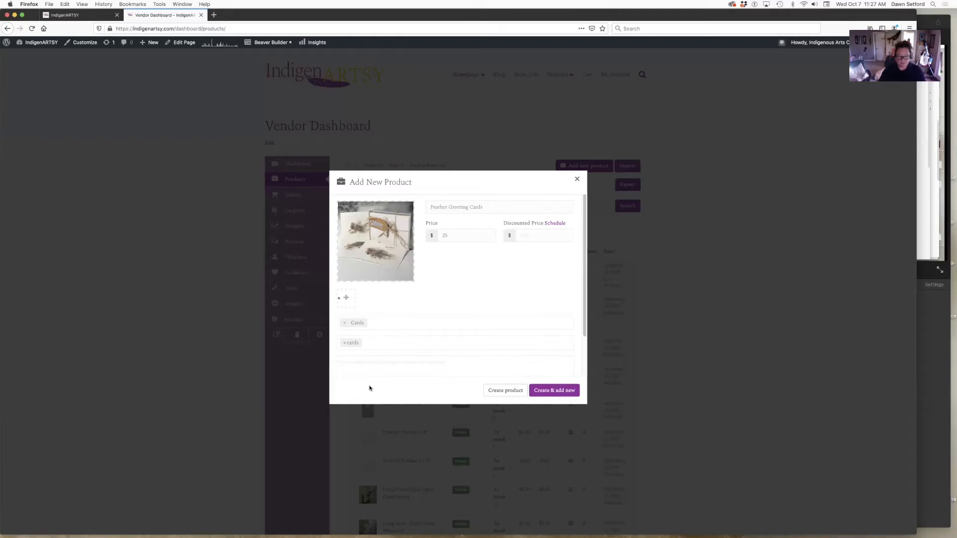
pyautogui.click(374, 344)
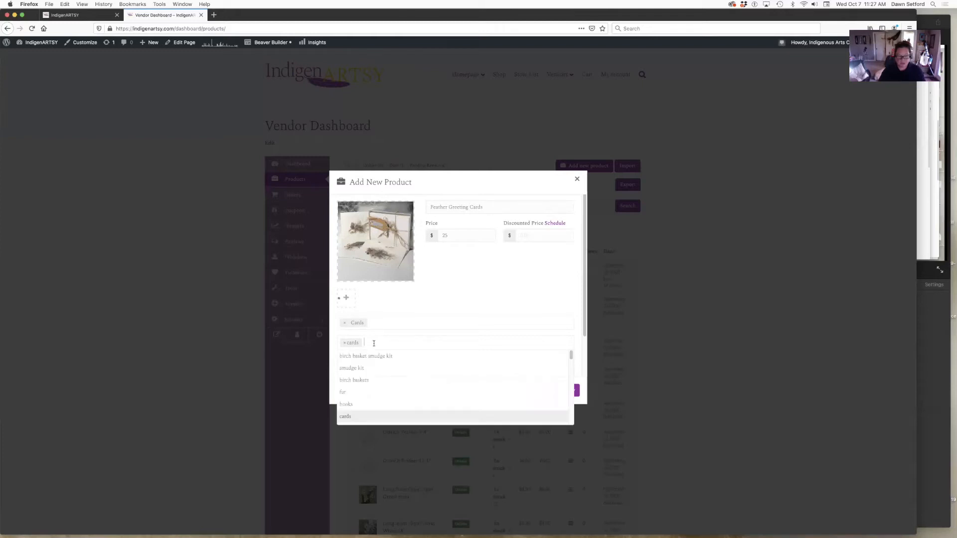
pyautogui.click(410, 340)
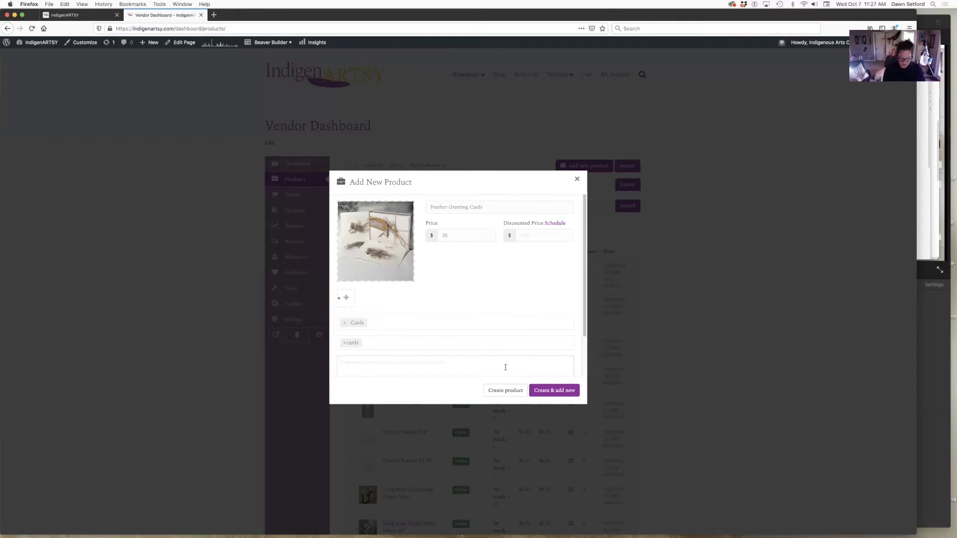
# Write the product's short description: 'Greeting Cards, blank inside, adorned with native Ontario feathers.'.
pyautogui.write('Greeti')
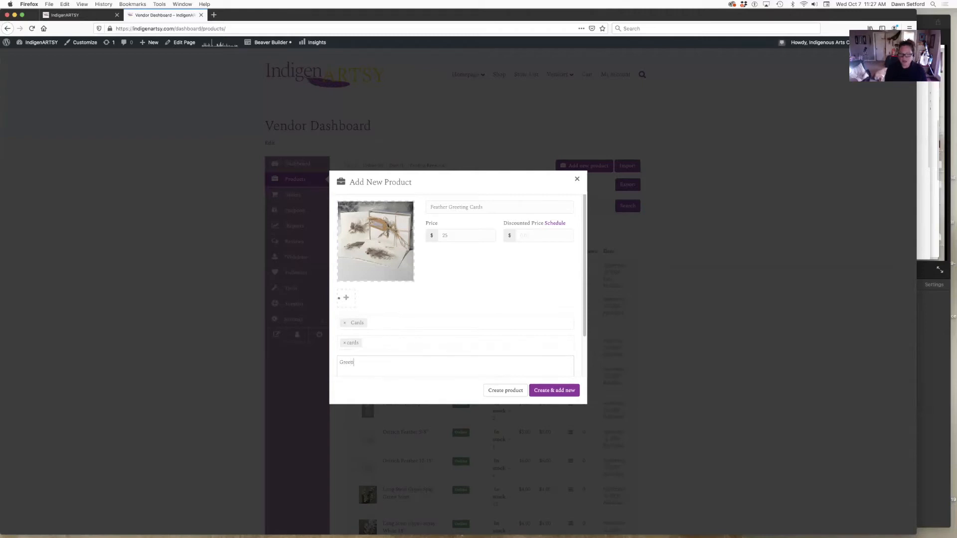
pyautogui.write('ng Cards, blank insi')
pyautogui.write('de, a')
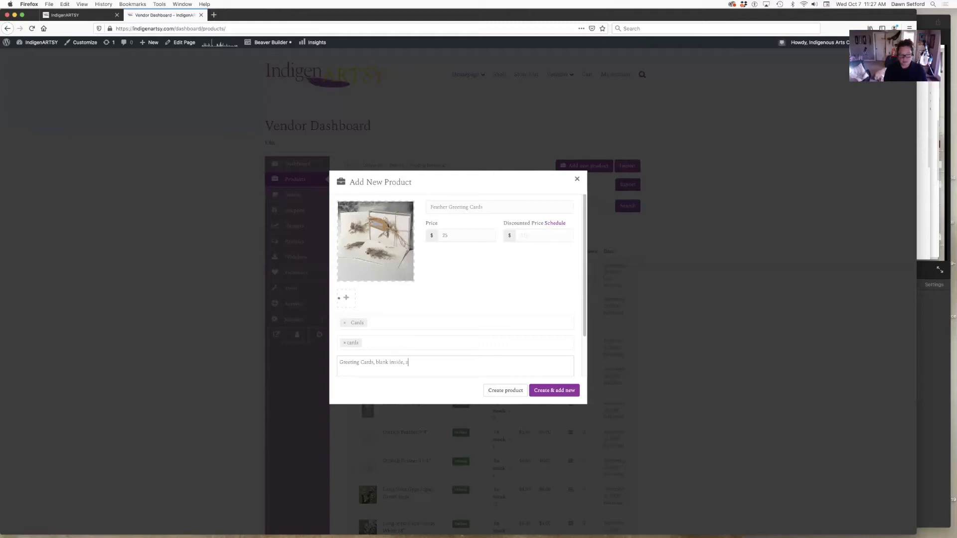
pyautogui.write('dorned with native Ontario feathers.')
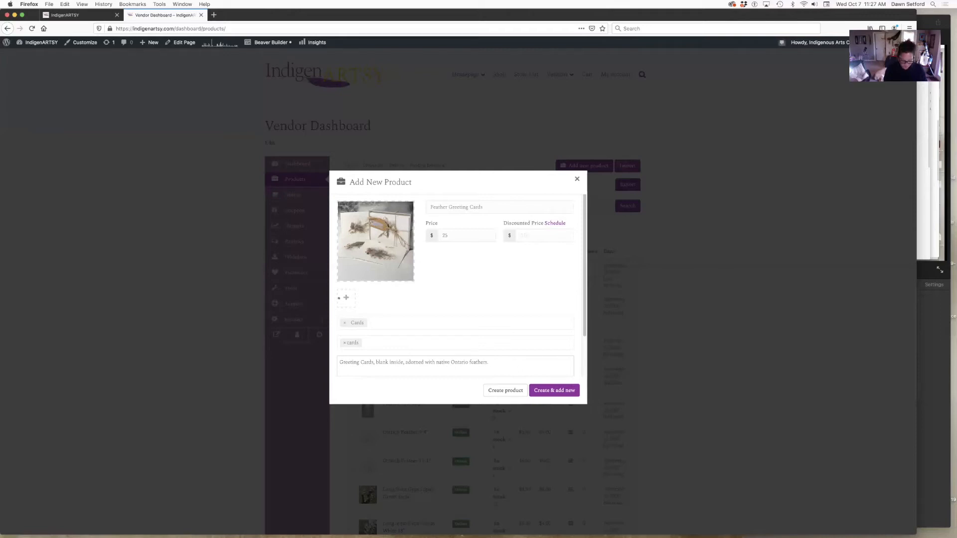
# Complete the short description with '5" x 7" with envelope.' and create the product.
pyautogui.write(' 5,7"')
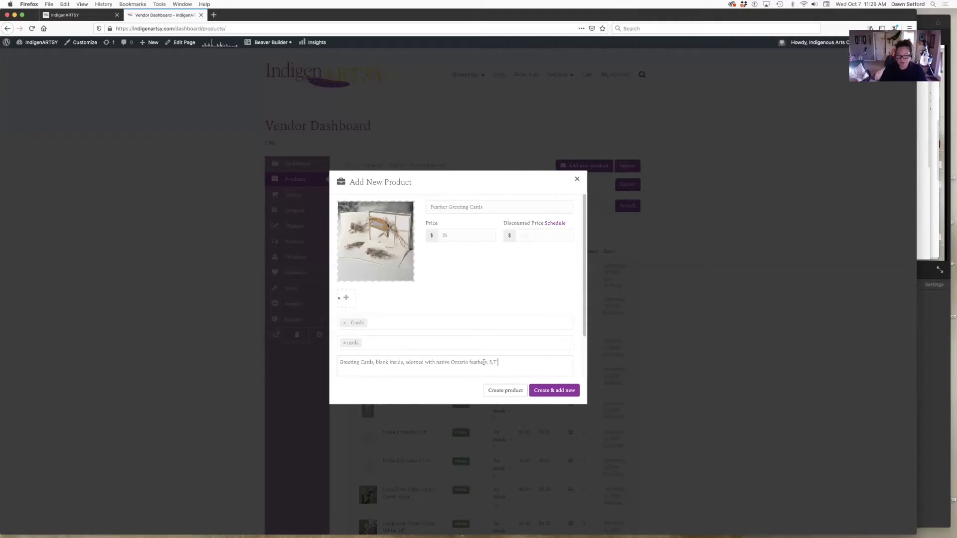
pyautogui.moveTo(489, 363); pyautogui.dragTo(497, 362)
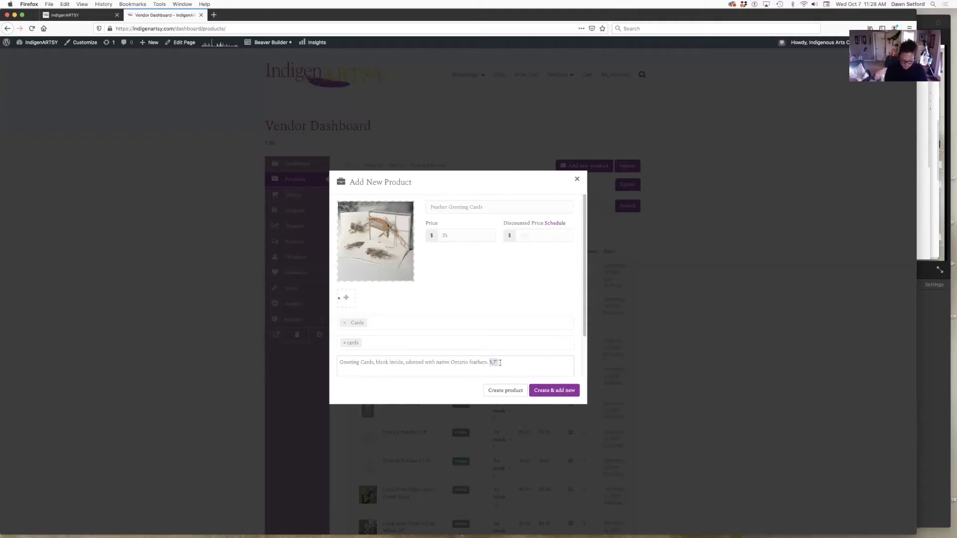
pyautogui.write('5" x')
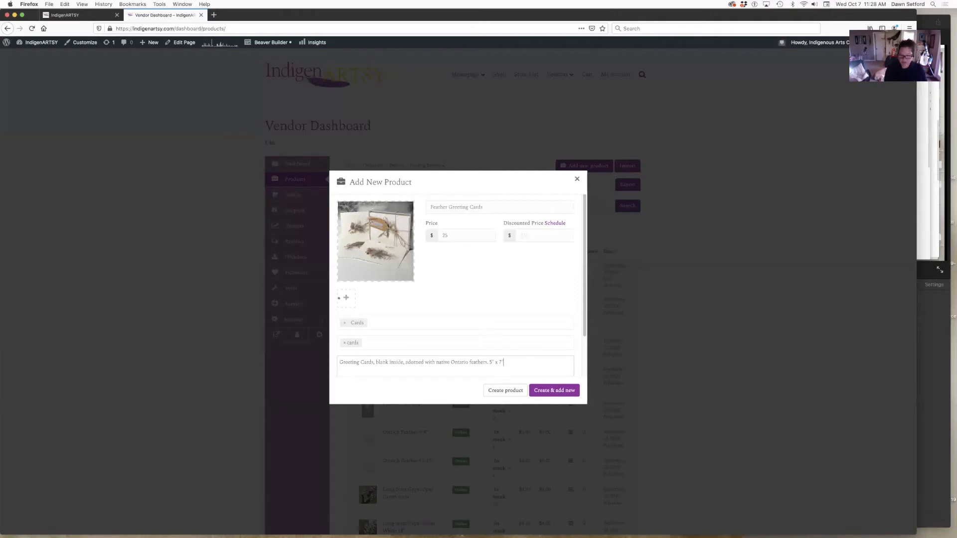
pyautogui.write(' 7", blan')
pyautogui.press('BackSpace')
pyautogui.press('BackSpace')
pyautogui.press('BackSpace')
pyautogui.press('BackSpace')
pyautogui.write('with envelo')
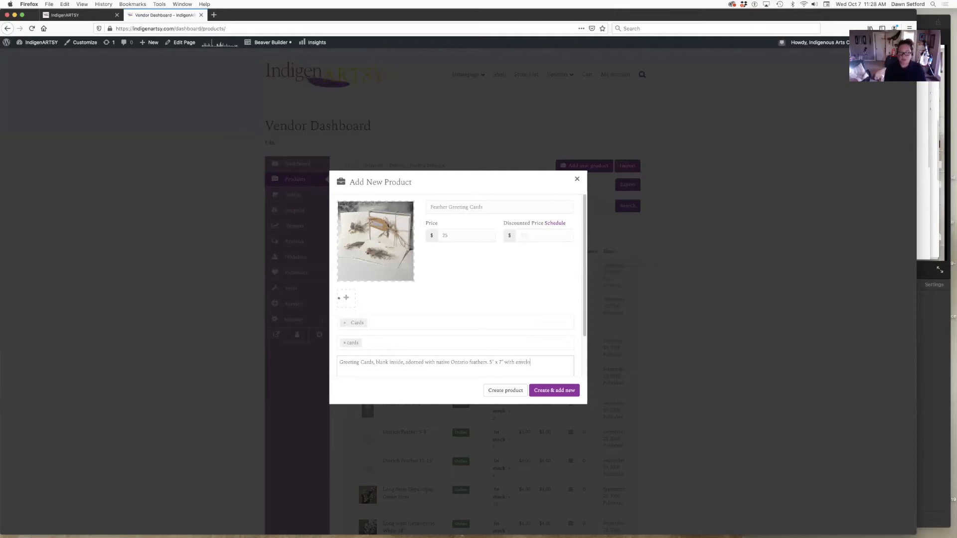
pyautogui.write('pe.')
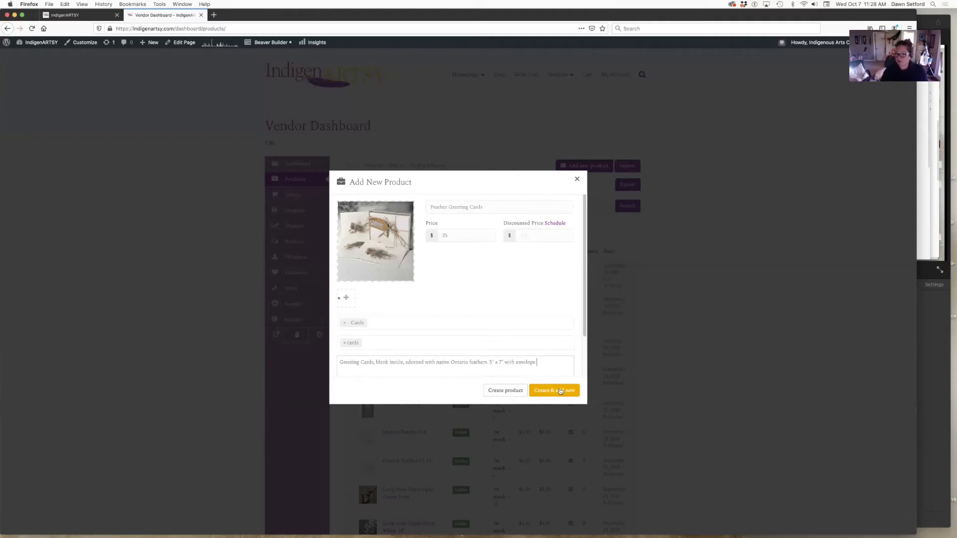
pyautogui.click(510, 391)
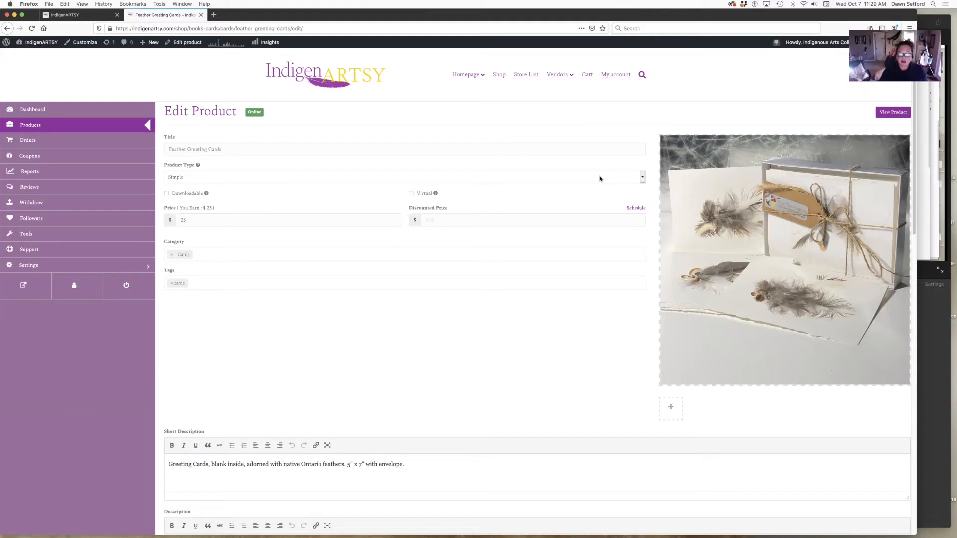
# Choose Simple as the product type of the greeting cards.
pyautogui.click(643, 178)
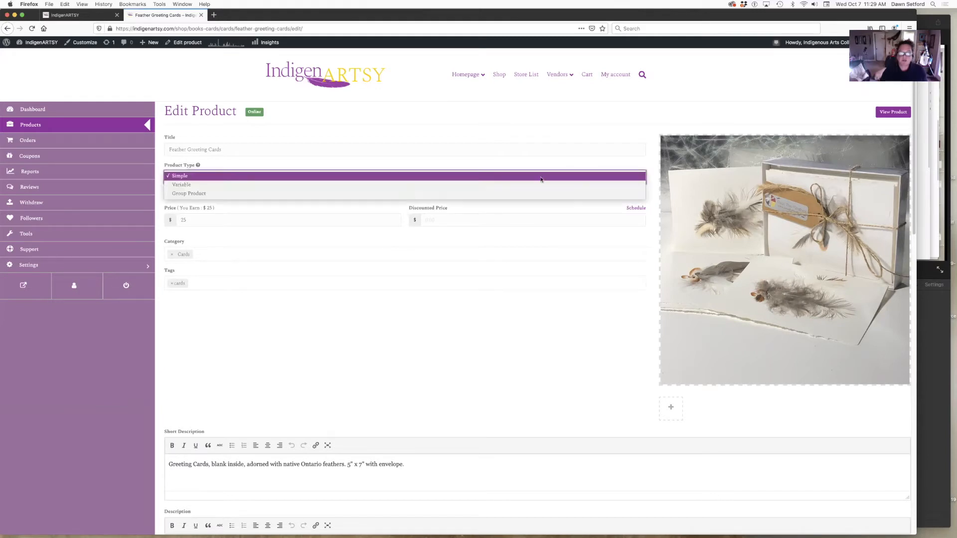
pyautogui.click(179, 177)
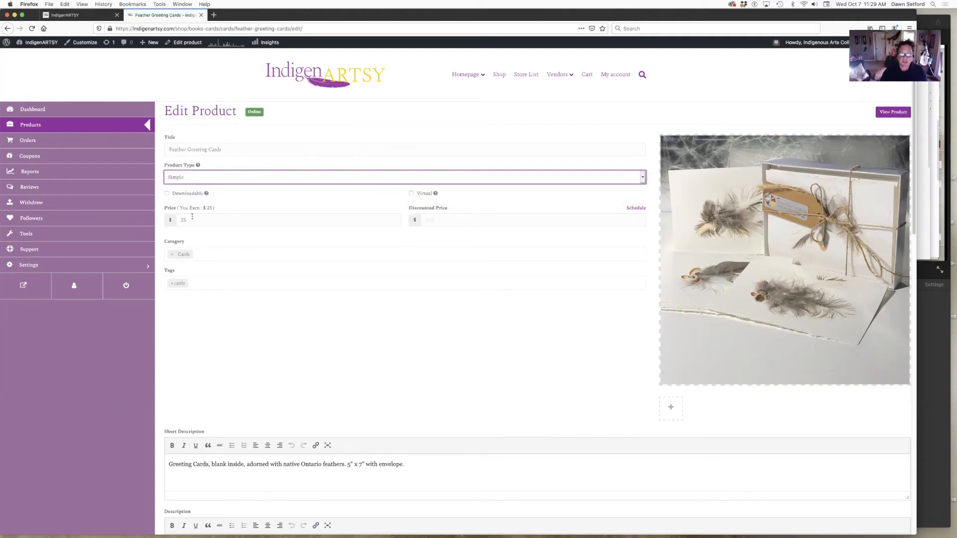
# Review the greeting cards' category choices and compare the short description with the empty full description field.
pyautogui.click(205, 253)
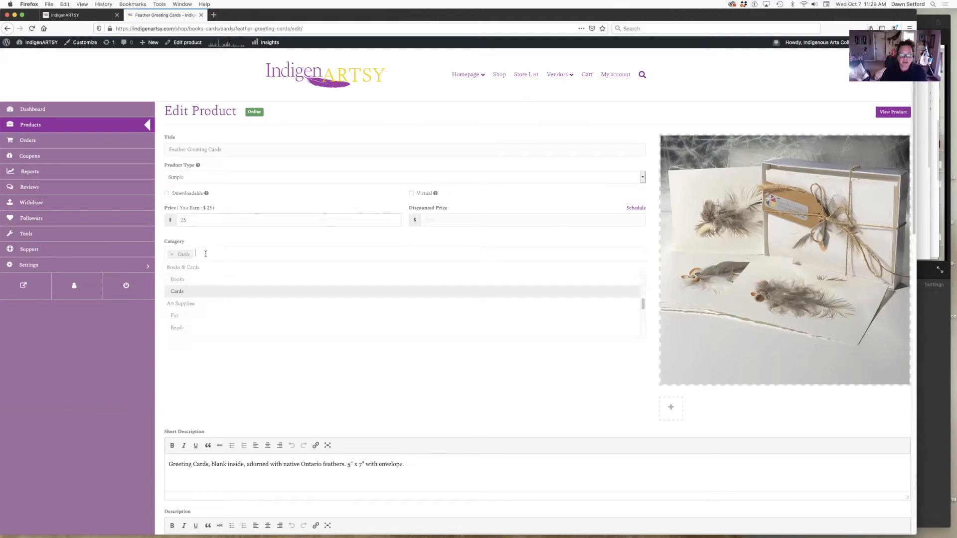
pyautogui.click(314, 364)
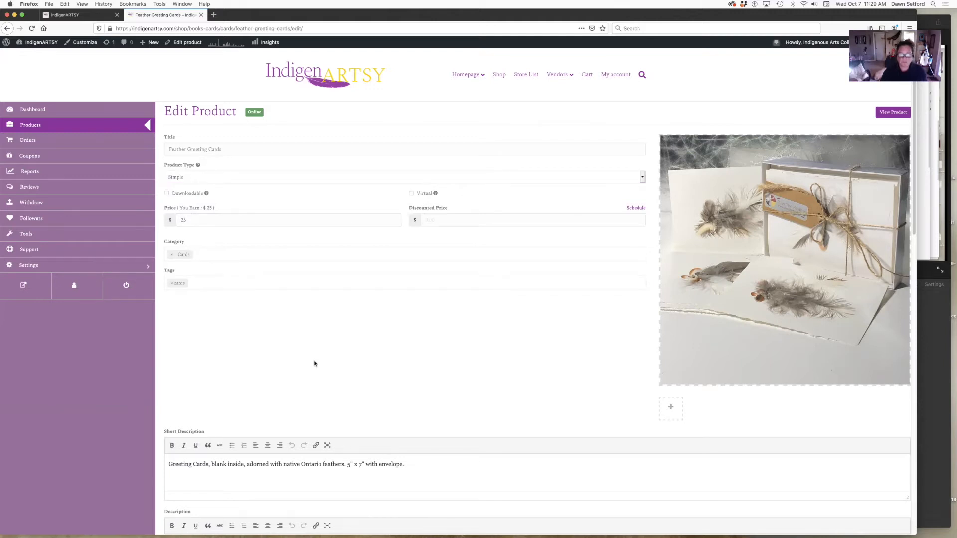
pyautogui.scroll(-1, 314, 364)
pyautogui.scroll(-1, 314, 363)
pyautogui.scroll(-3, 342, 385)
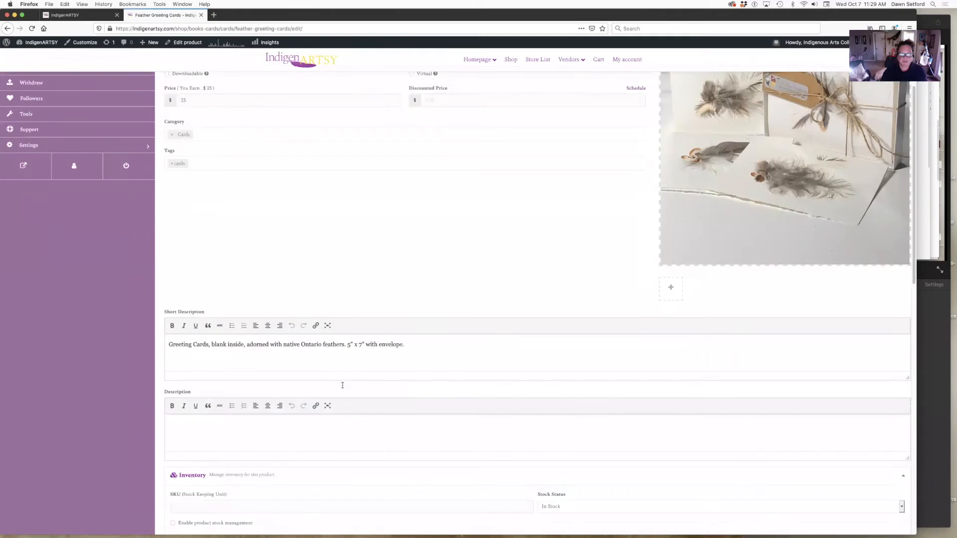
pyautogui.click(204, 325)
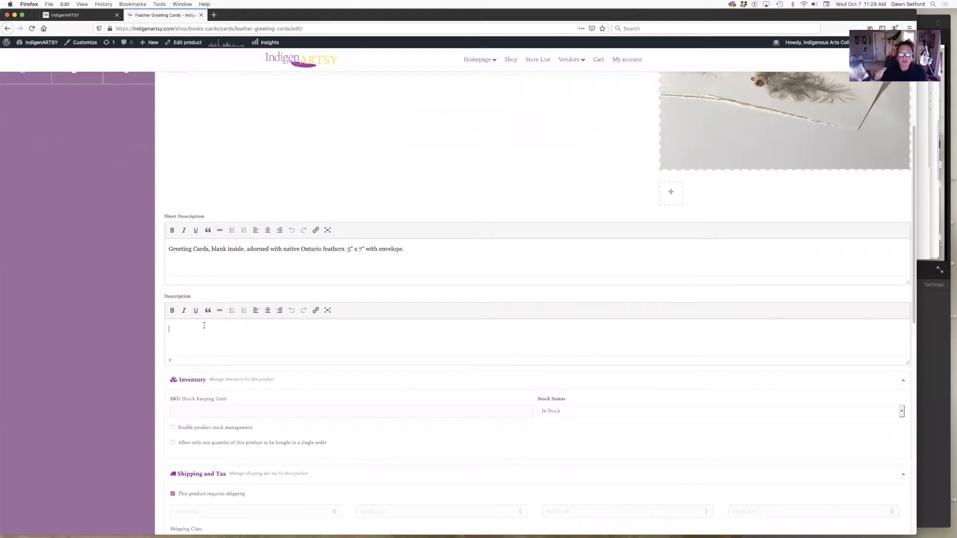
# Open the Beaded Feather Bundles product page in the store's other browser tab and examine its short description.
pyautogui.click(75, 17)
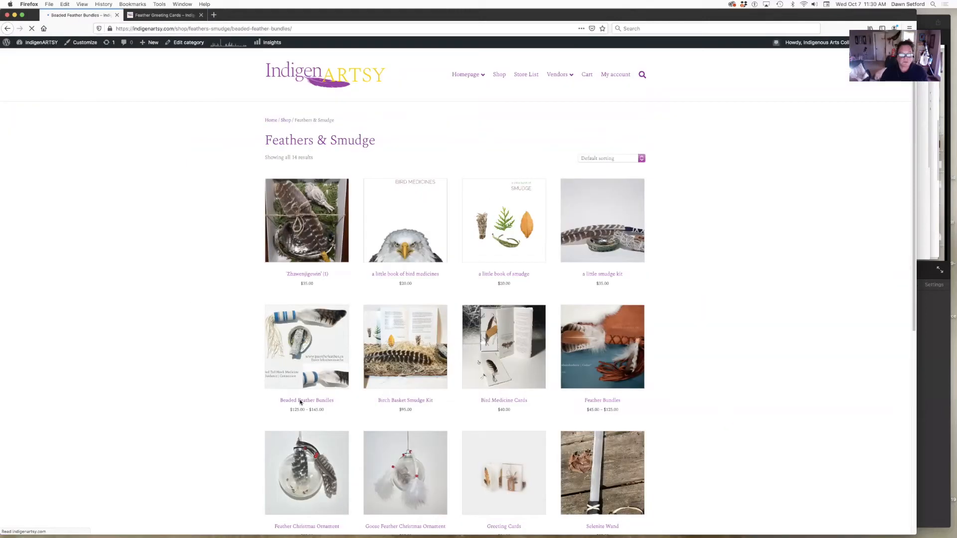
pyautogui.click(301, 398)
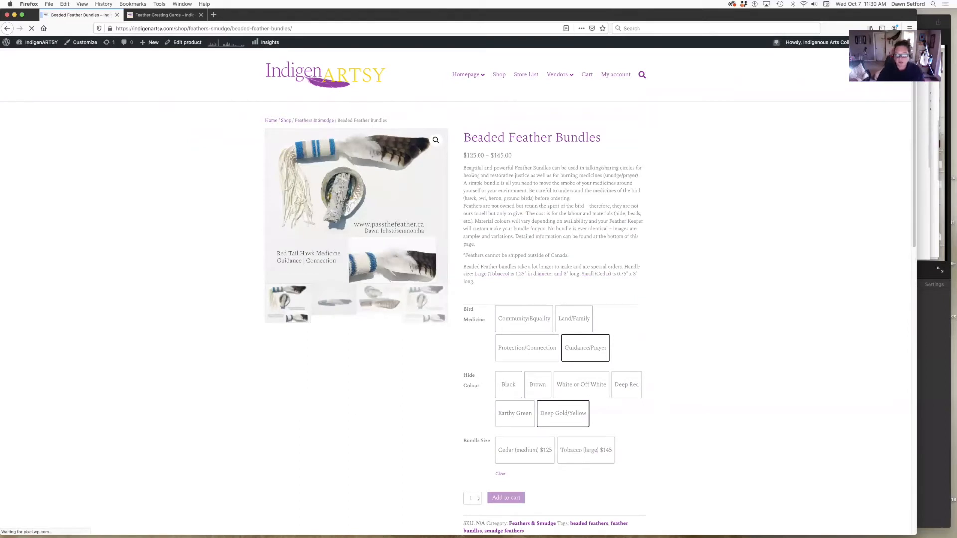
pyautogui.moveTo(463, 169); pyautogui.dragTo(543, 285)
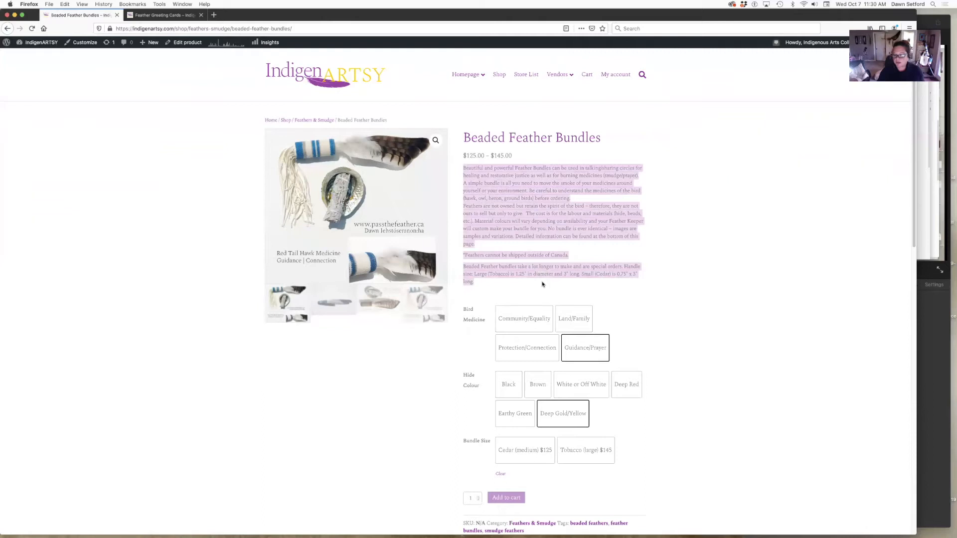
pyautogui.click(543, 285)
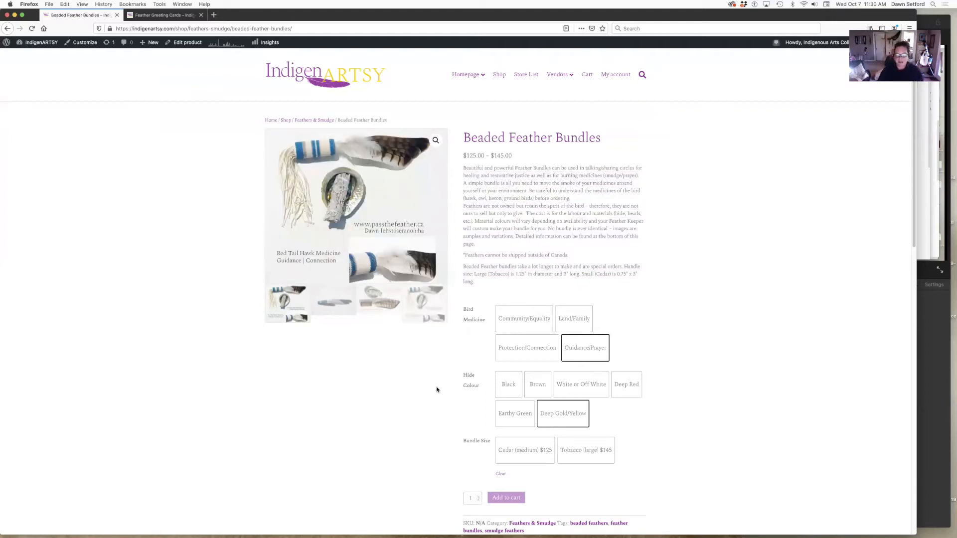
# Examine the full Description section of Beaded Feather Bundles, including the feather keeper introduction and the paragraph about feather ownership.
pyautogui.scroll(-5, 437, 390)
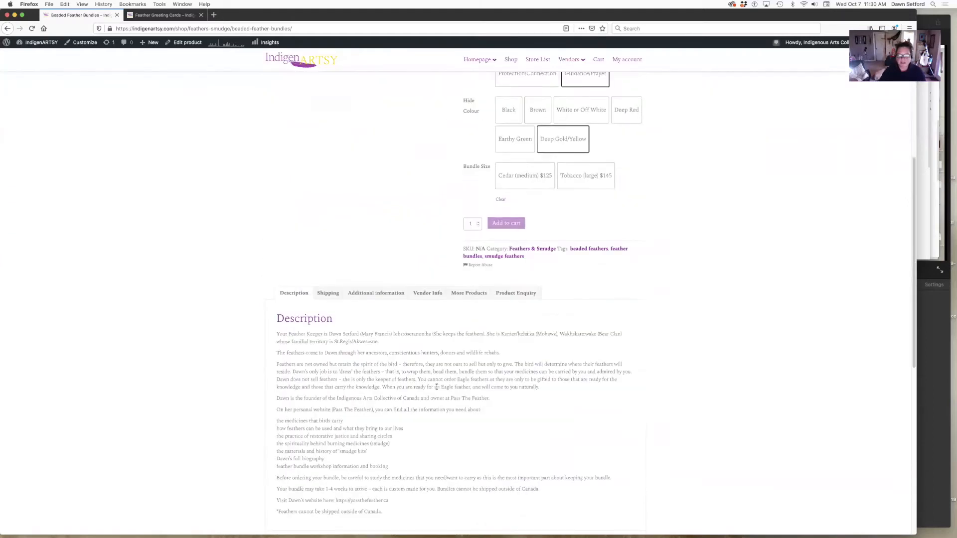
pyautogui.scroll(-2, 437, 387)
pyautogui.moveTo(276, 255); pyautogui.dragTo(406, 431)
pyautogui.scroll(4, 508, 226)
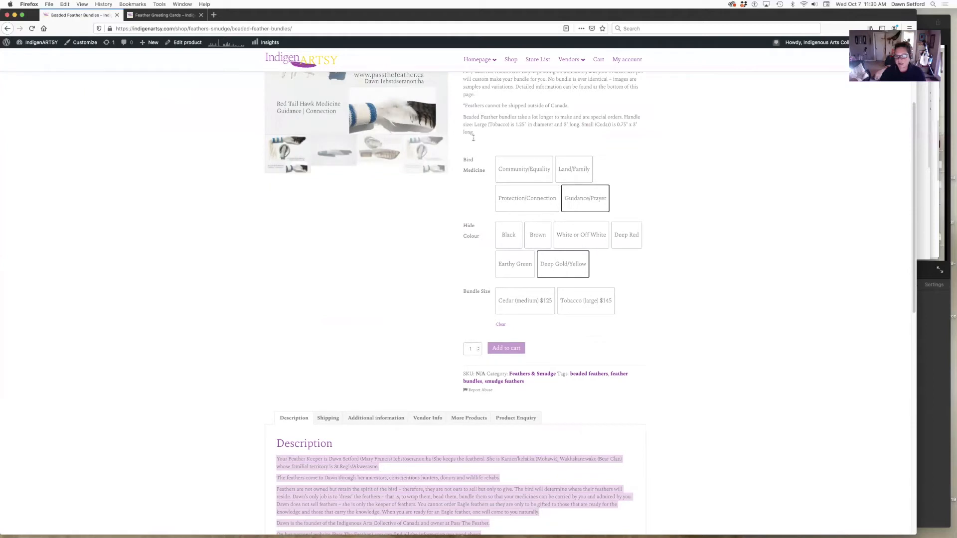
pyautogui.scroll(-3, 441, 317)
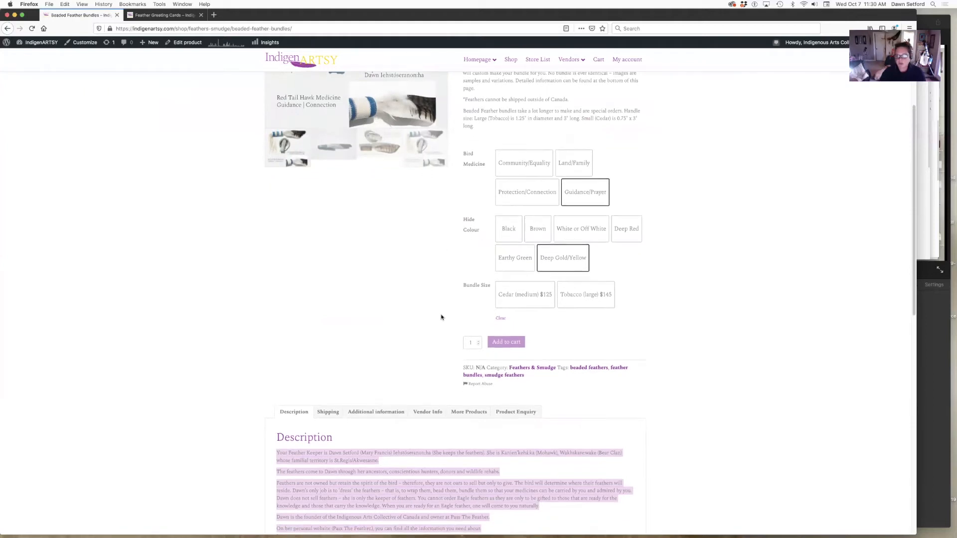
pyautogui.scroll(-2, 441, 317)
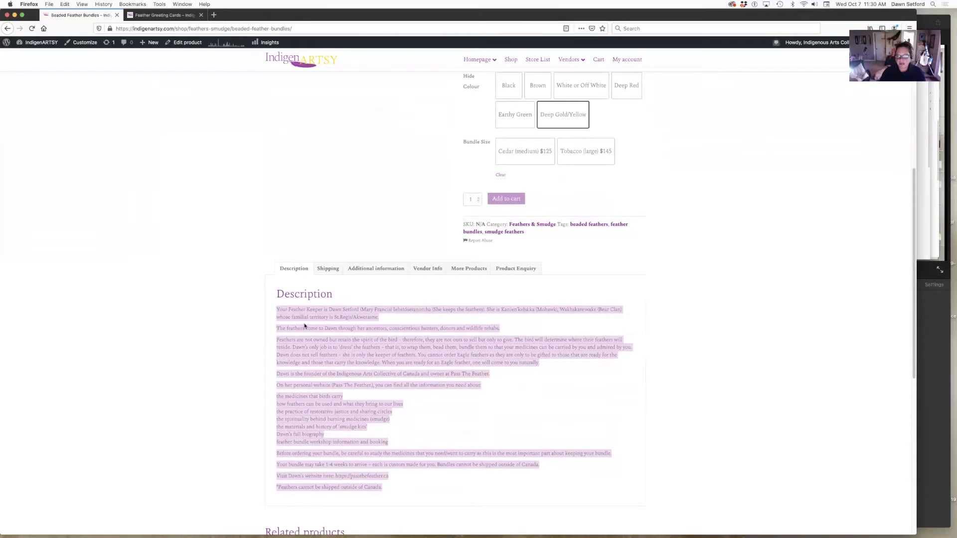
pyautogui.click(304, 326)
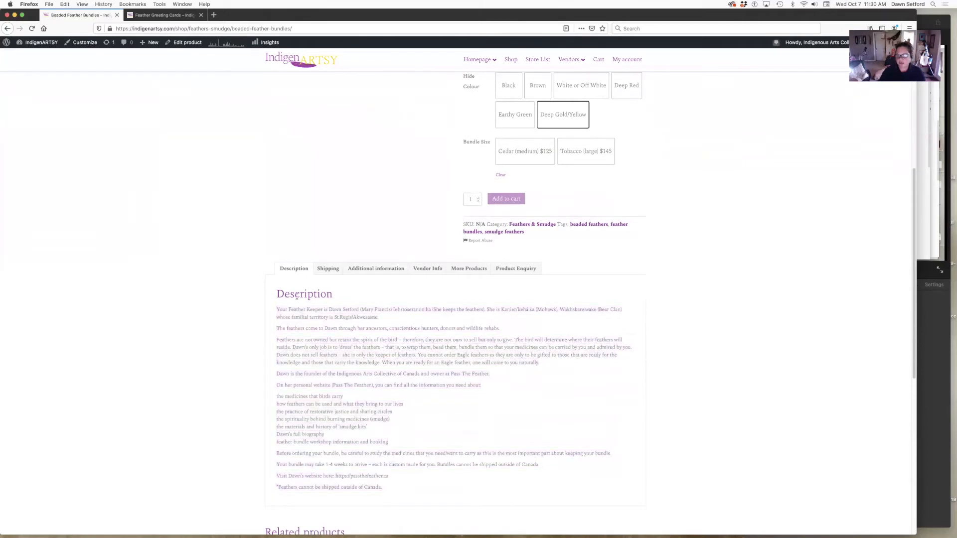
pyautogui.moveTo(279, 311); pyautogui.dragTo(367, 309)
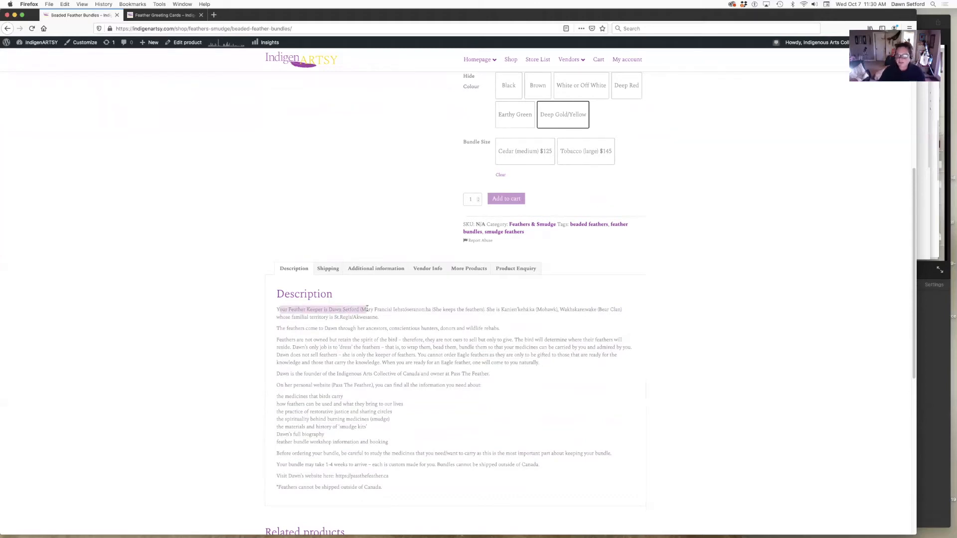
pyautogui.click(355, 349)
pyautogui.moveTo(277, 339); pyautogui.dragTo(338, 373)
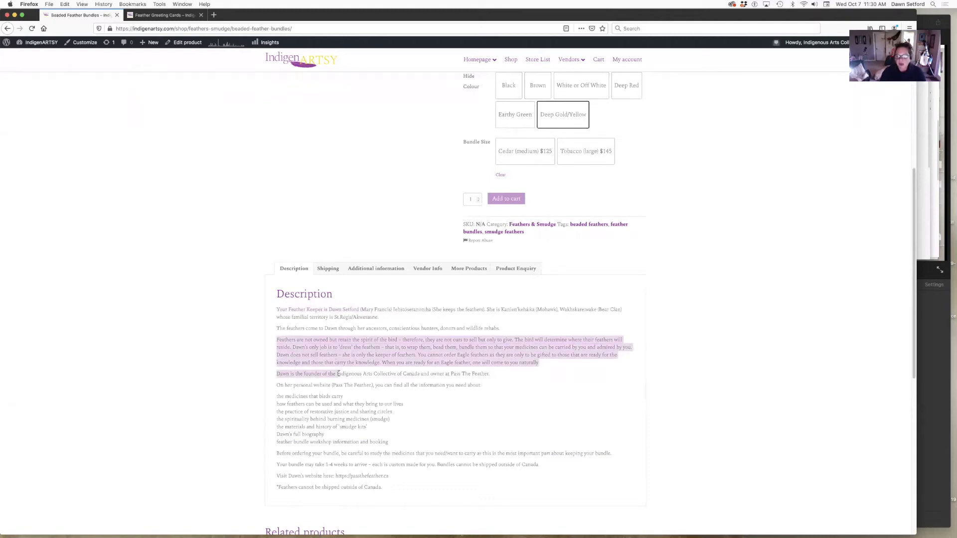
pyautogui.click(587, 343)
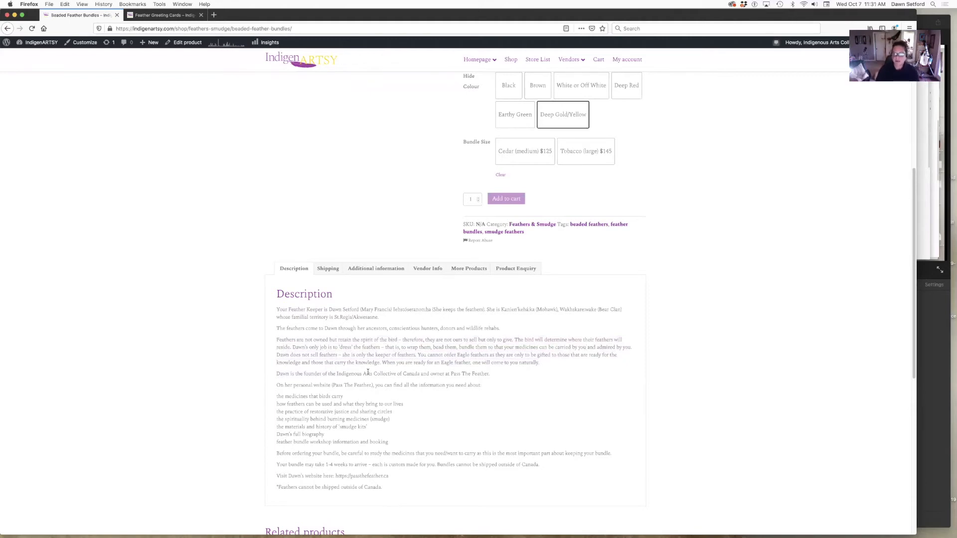
pyautogui.scroll(5, 249, 174)
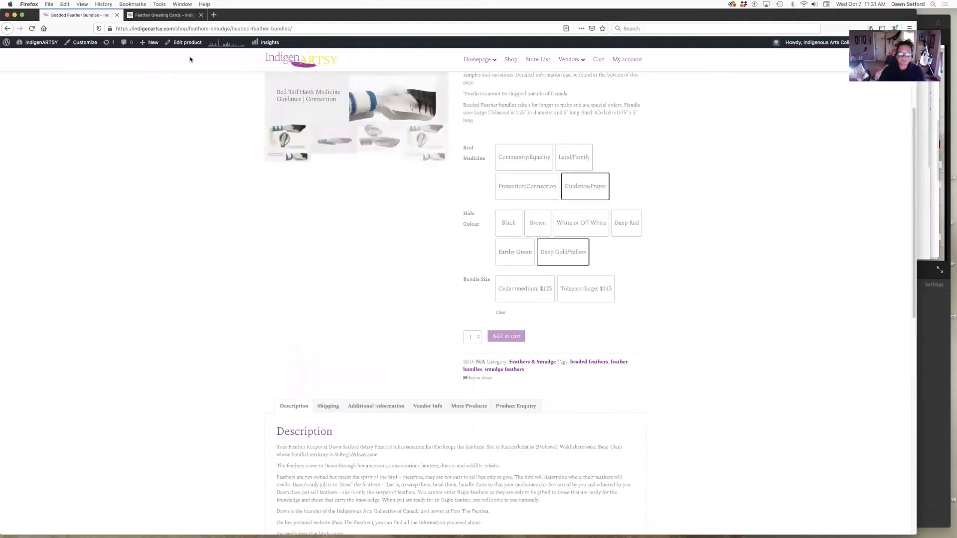
# Return to editing Feather Greeting Cards and enable stock management with a stock quantity of 20 and low stock threshold of 2.
pyautogui.click(169, 16)
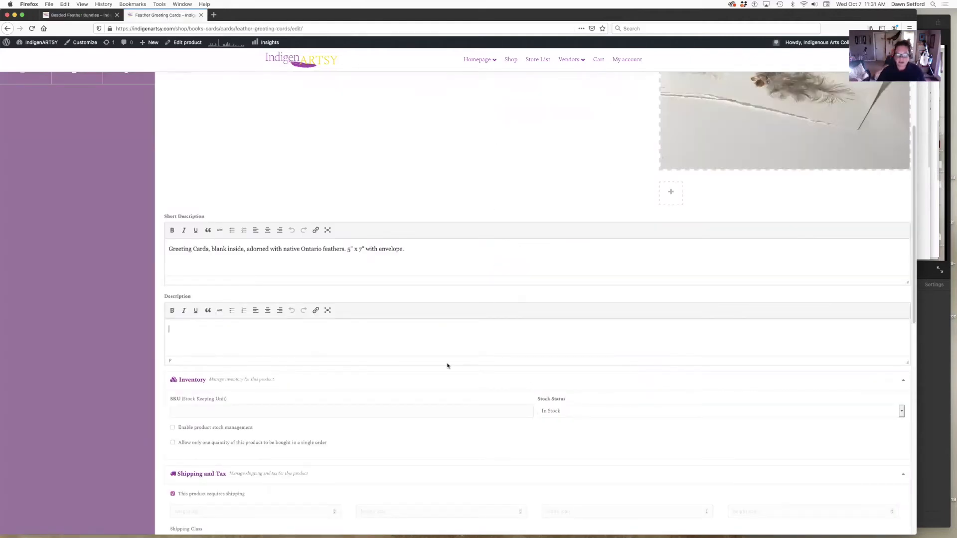
pyautogui.click(267, 331)
pyautogui.scroll(-5, 215, 381)
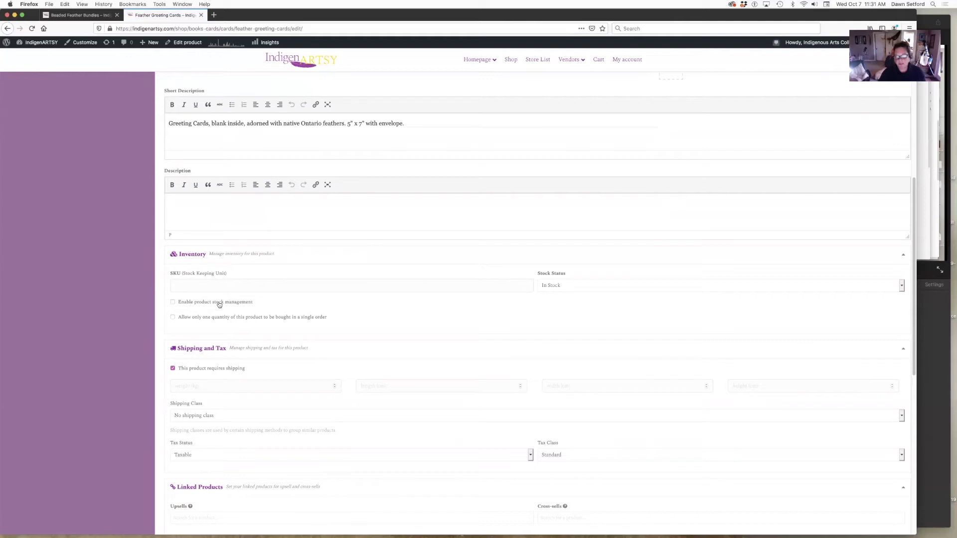
pyautogui.click(173, 303)
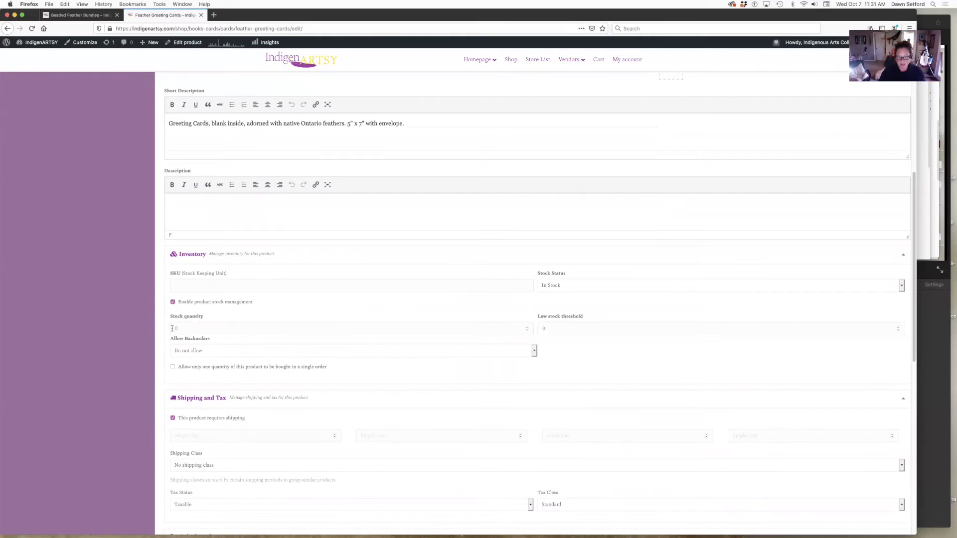
pyautogui.write('20')
pyautogui.moveTo(552, 328); pyautogui.dragTo(538, 329)
pyautogui.write('2')
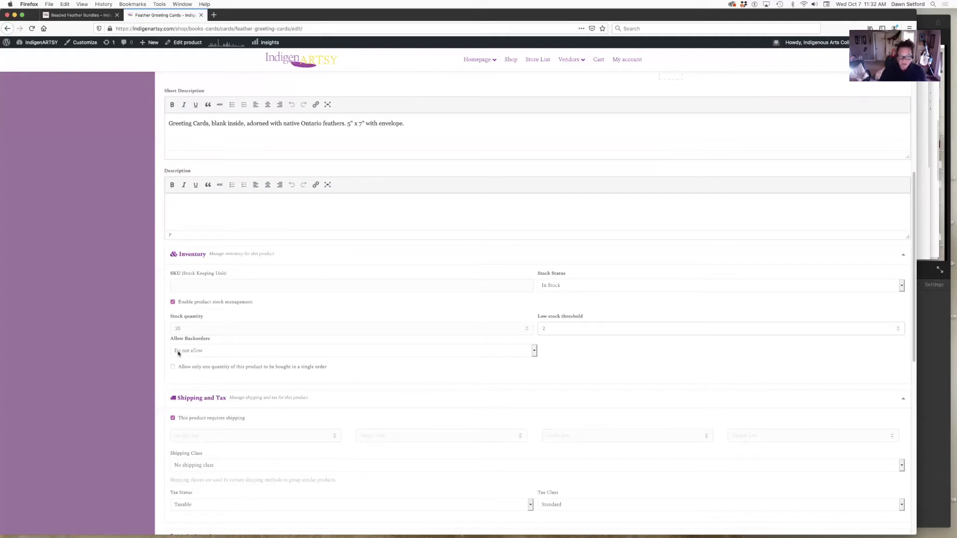
# Keep the product marked as requiring shipping and set its shipping class to MEDIUM items.
pyautogui.scroll(-3, 184, 375)
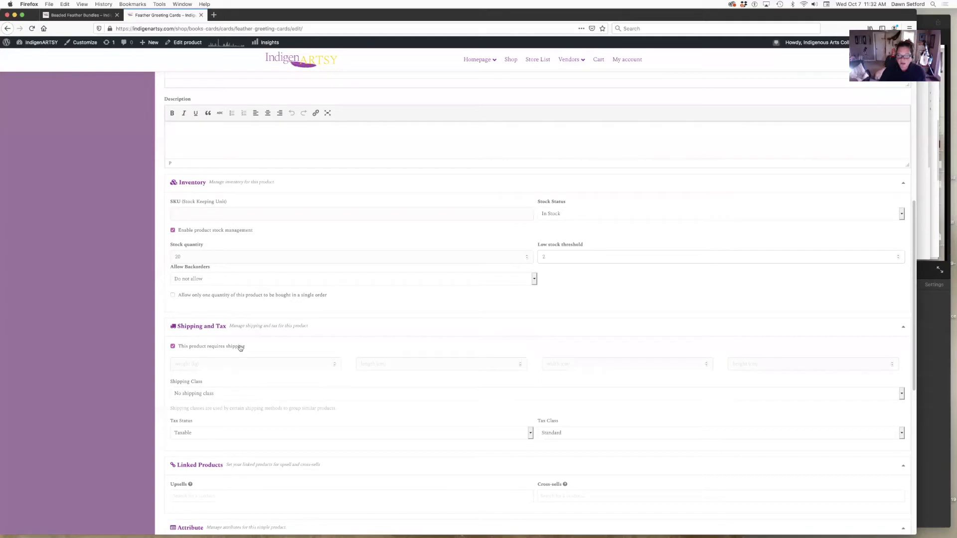
pyautogui.click(172, 346)
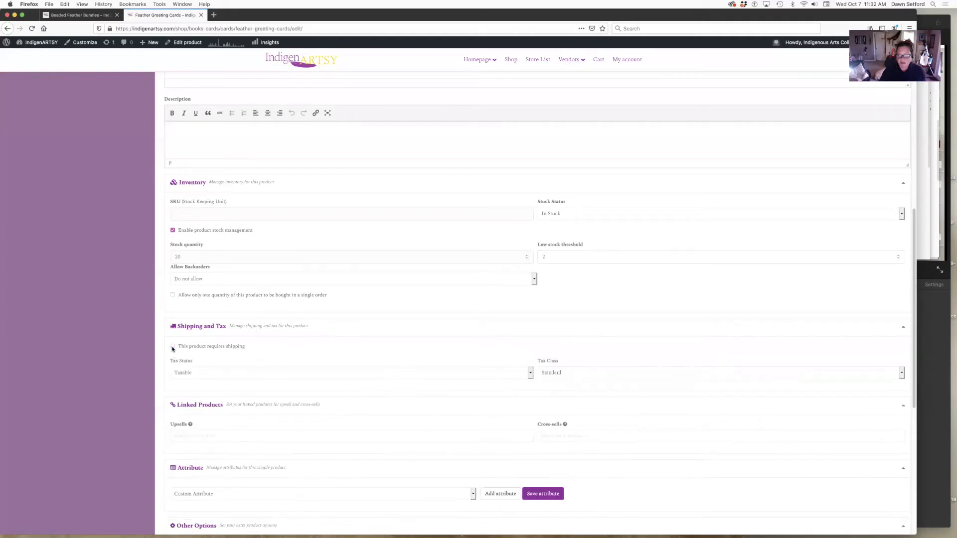
pyautogui.click(173, 347)
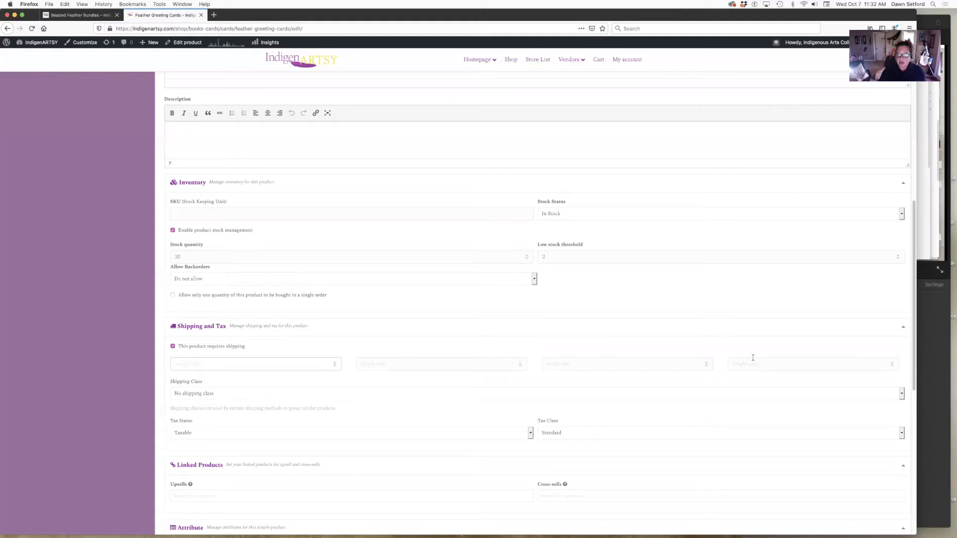
pyautogui.click(227, 395)
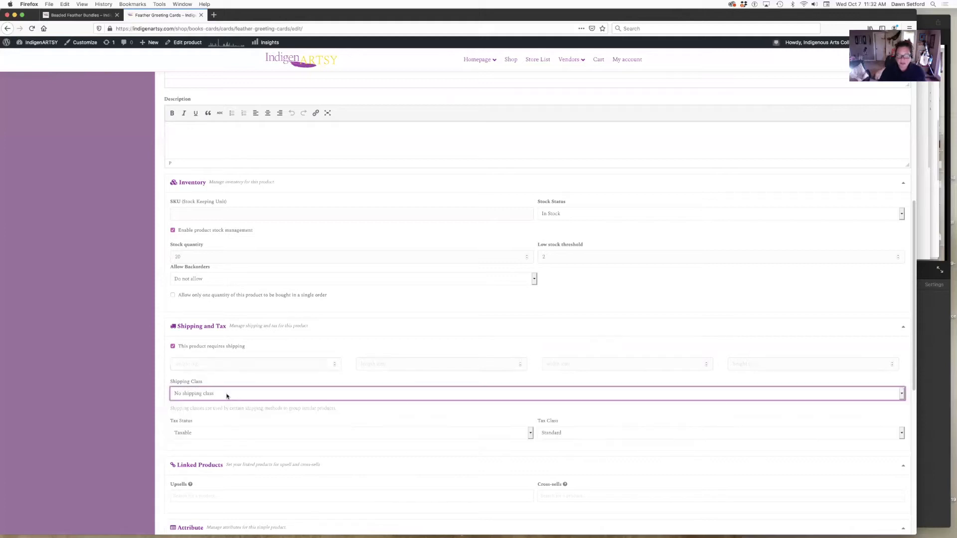
pyautogui.click(901, 393)
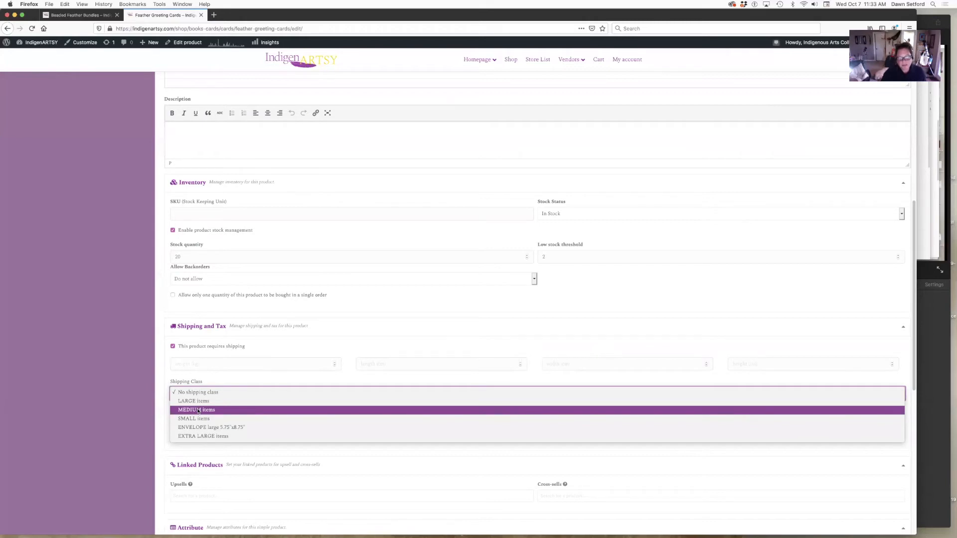
pyautogui.click(198, 411)
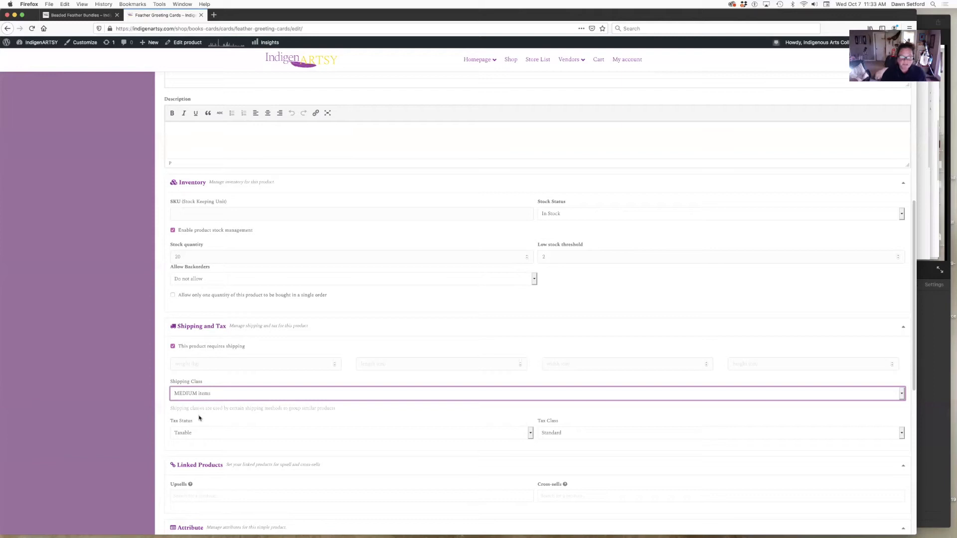
# Set the greeting cards' tax status to None.
pyautogui.click(204, 436)
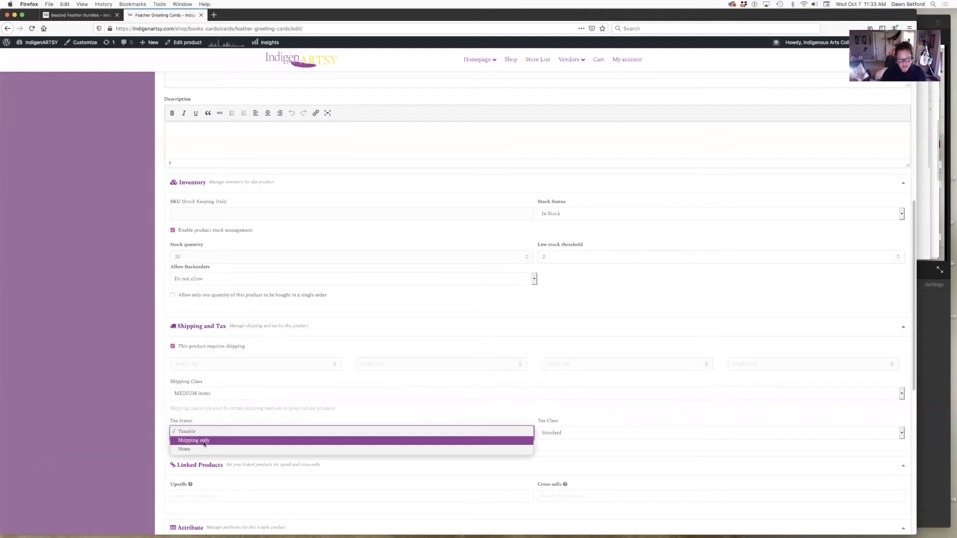
pyautogui.click(209, 454)
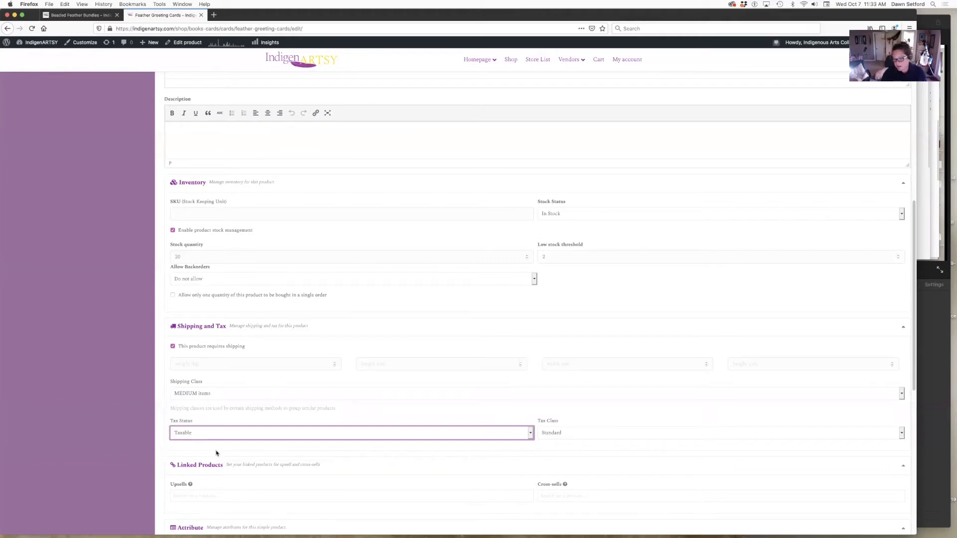
pyautogui.click(331, 433)
pyautogui.click(254, 418)
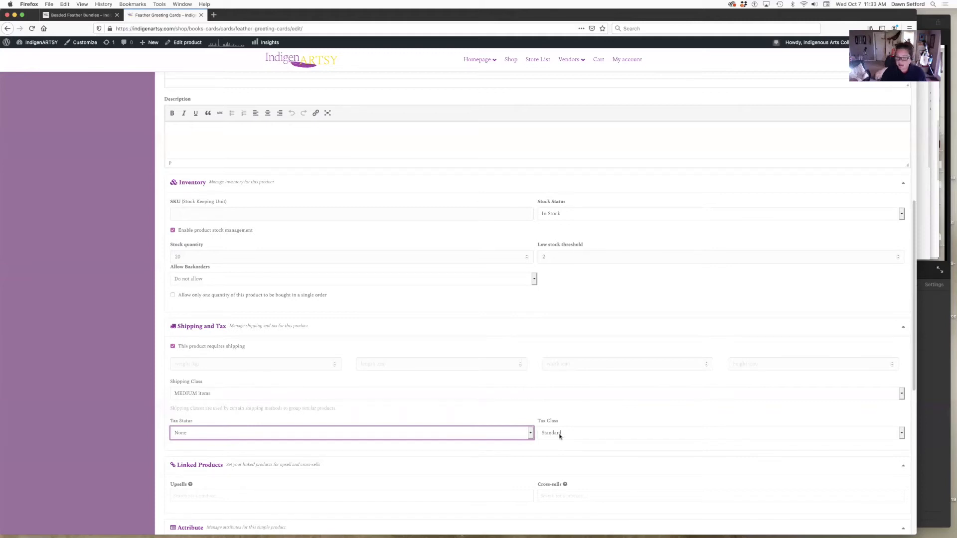
pyautogui.press('t')
pyautogui.scroll(-2, 542, 448)
pyautogui.scroll(-1, 542, 448)
pyautogui.click(530, 344)
pyautogui.click(203, 342)
pyautogui.click(187, 349)
pyautogui.click(189, 361)
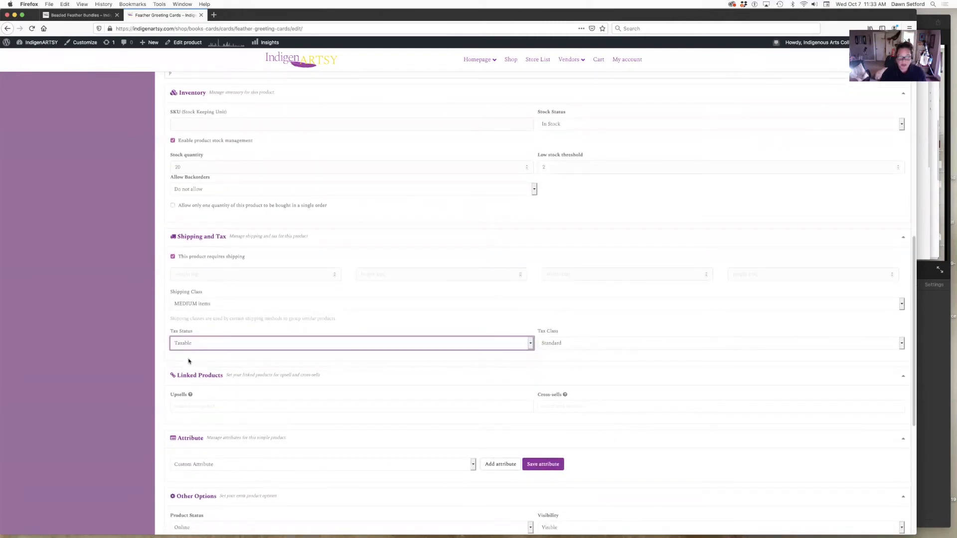
# Search the upsells for 'feather' and link Ostrich Feather 12-15" as an upsell product.
pyautogui.click(227, 407)
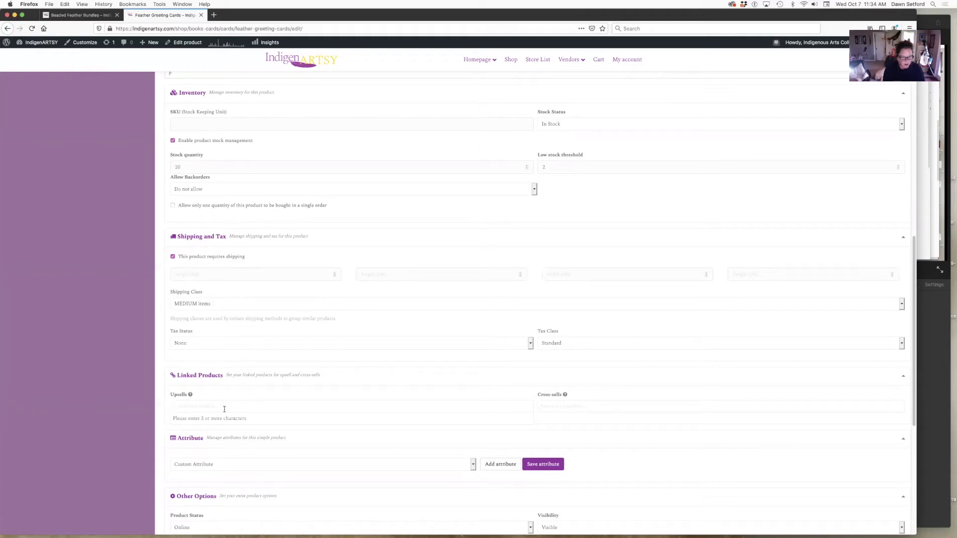
pyautogui.write('feather')
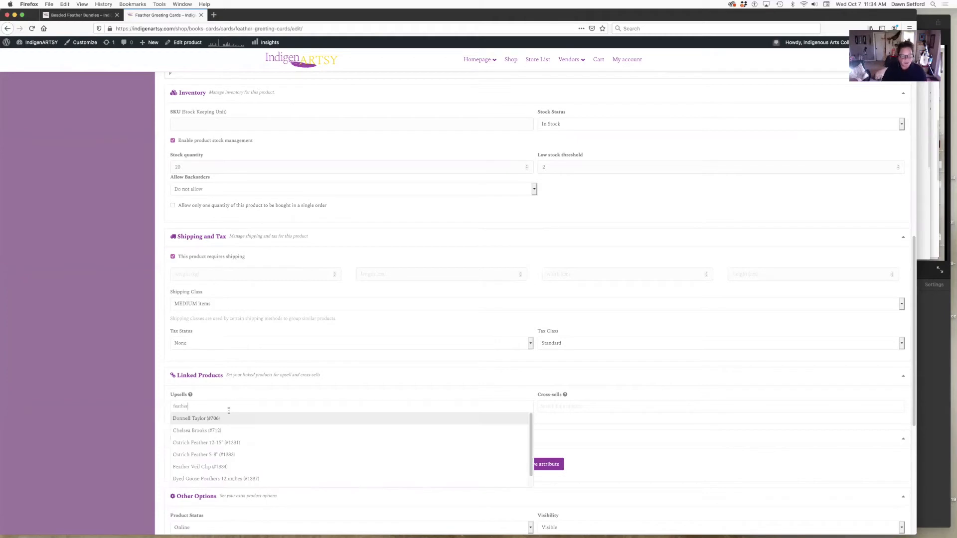
pyautogui.click(199, 443)
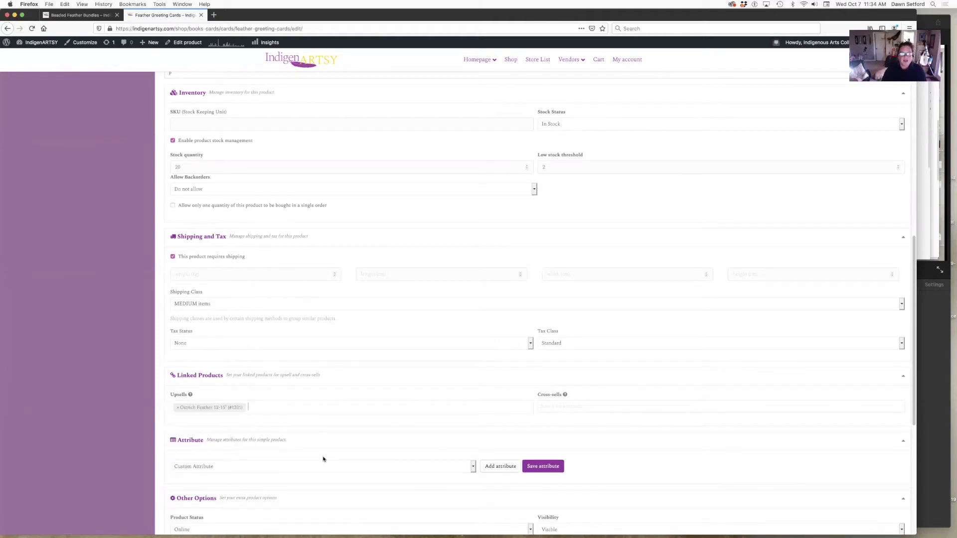
# Examine the related products on the Beaded Feather Bundles page and return to the attribute section of the Feather Greeting Cards editor.
pyautogui.click(80, 15)
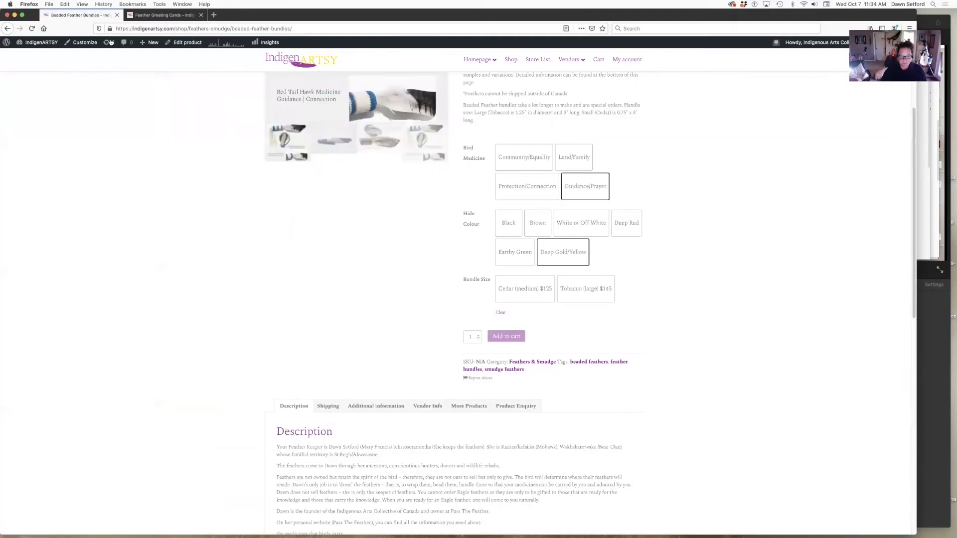
pyautogui.scroll(-2, 380, 379)
pyautogui.scroll(-10, 380, 379)
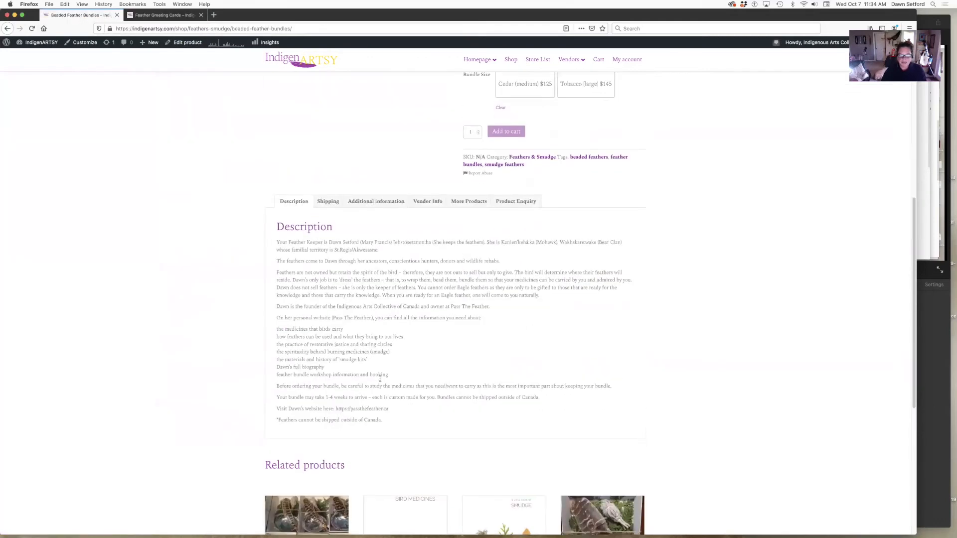
pyautogui.scroll(-1, 379, 382)
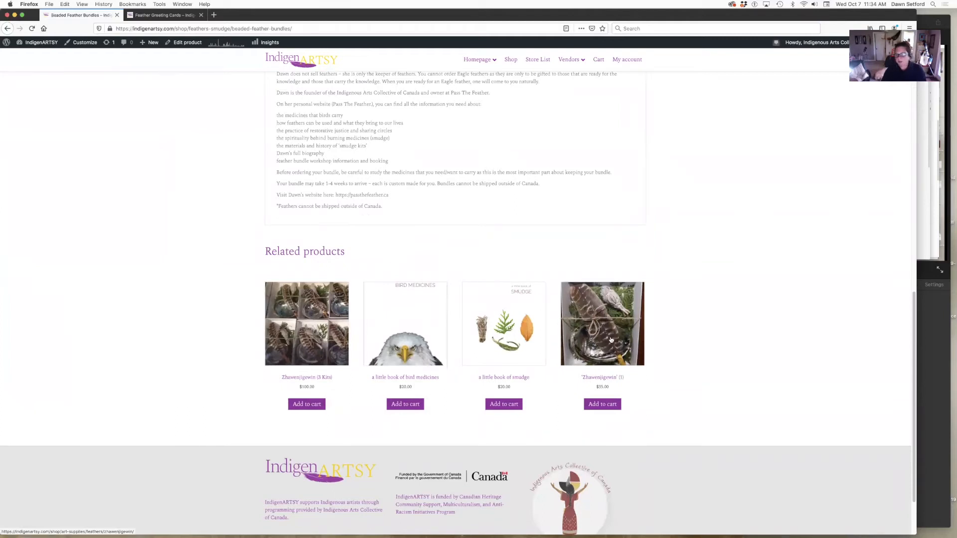
pyautogui.click(165, 15)
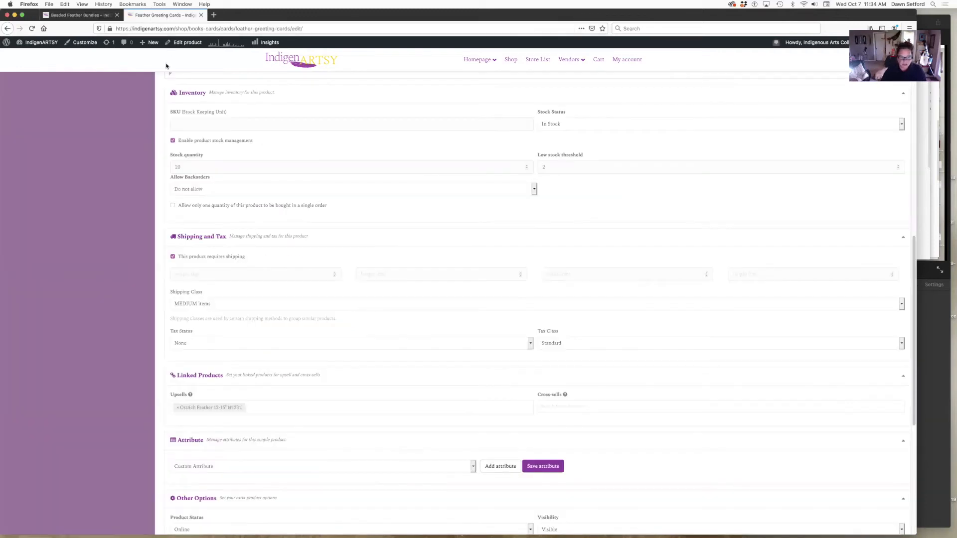
pyautogui.scroll(-5, 271, 395)
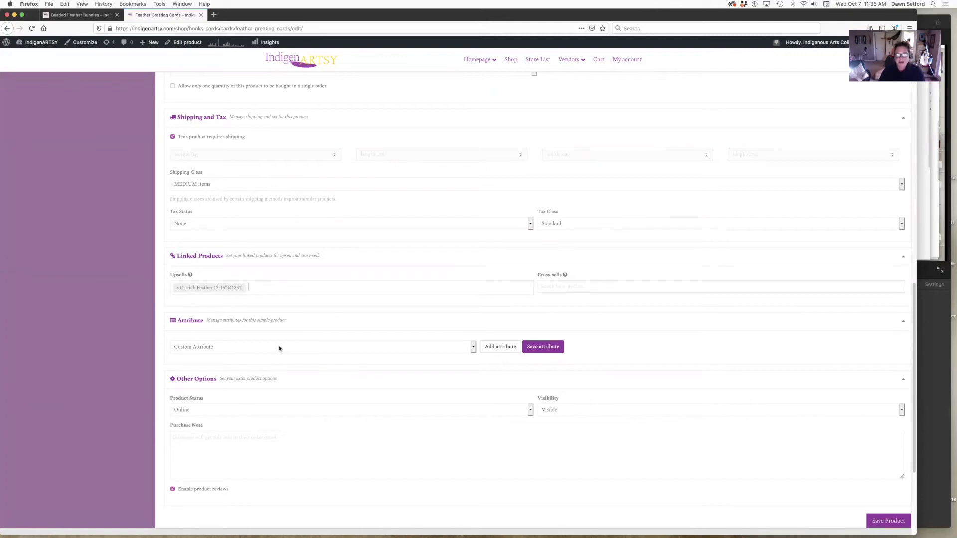
# On the Beaded Feather Bundles page, choose Community/Equality bird medicine, Brown hide colour and Tobacco (large) $145 size, and add the bundle to the cart.
pyautogui.click(60, 15)
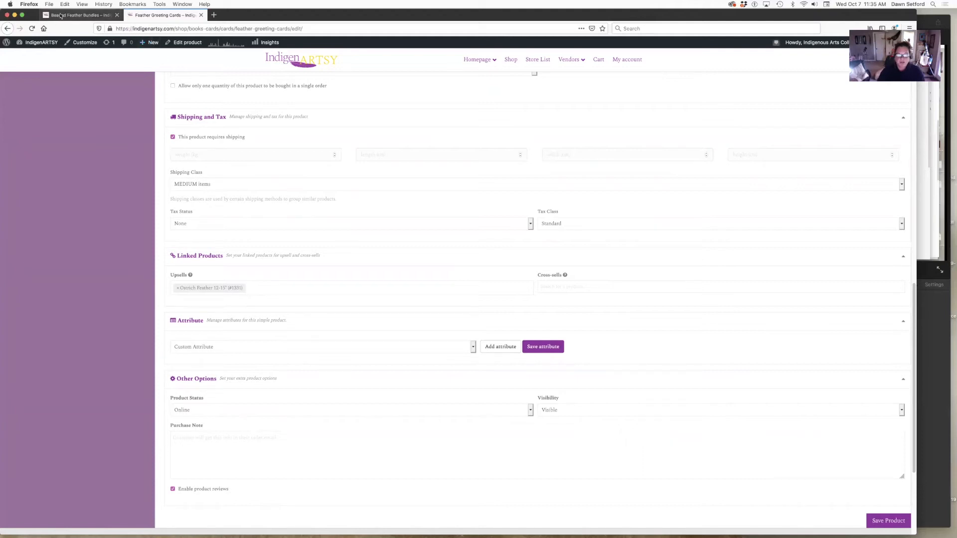
pyautogui.scroll(10, 242, 256)
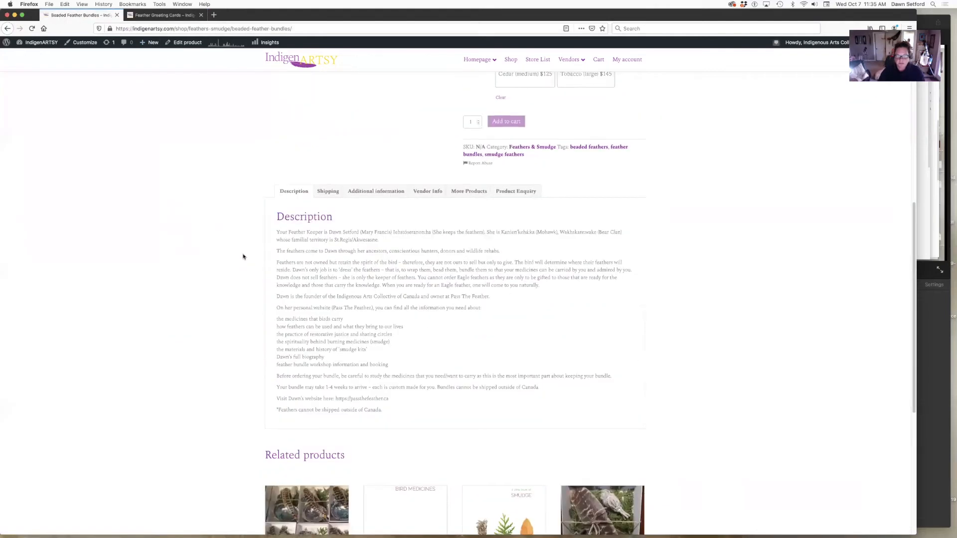
pyautogui.scroll(5, 243, 257)
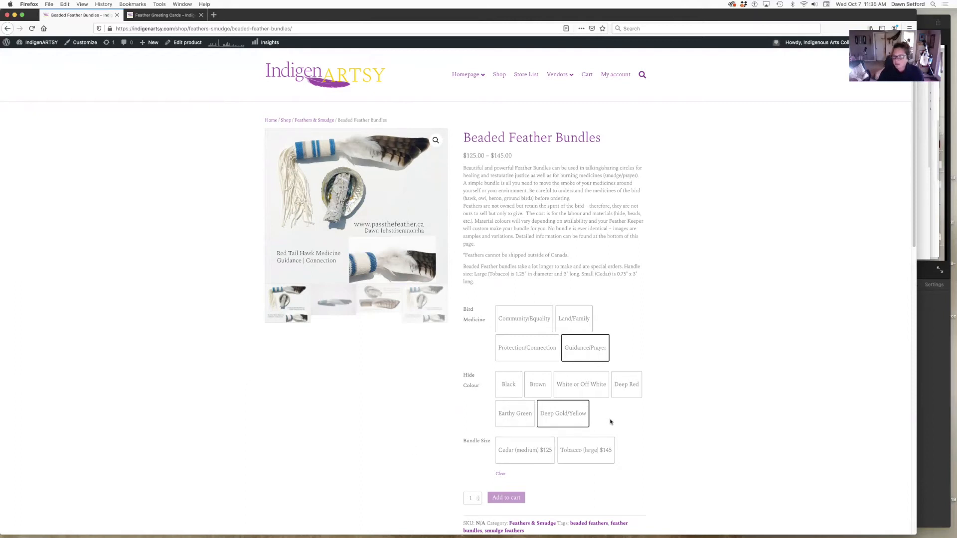
pyautogui.click(530, 321)
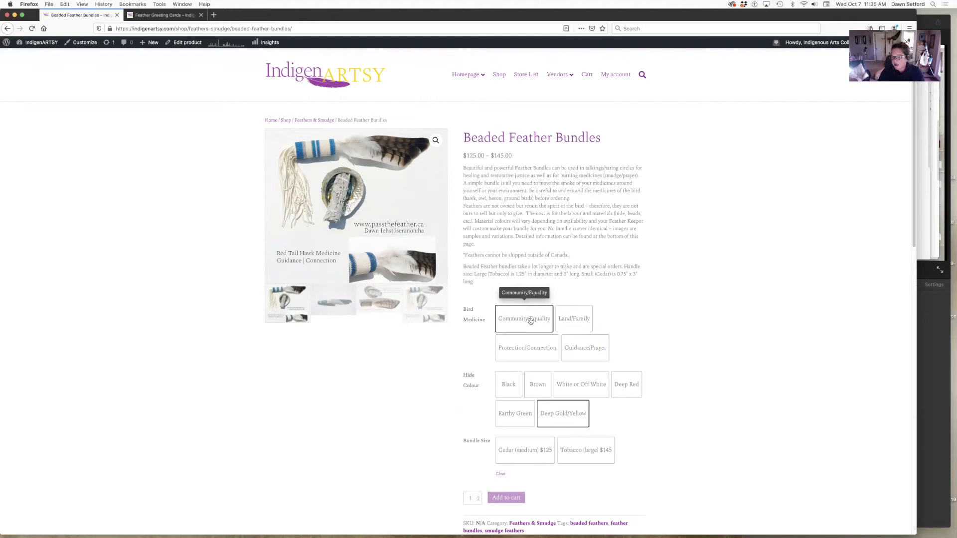
pyautogui.click(534, 385)
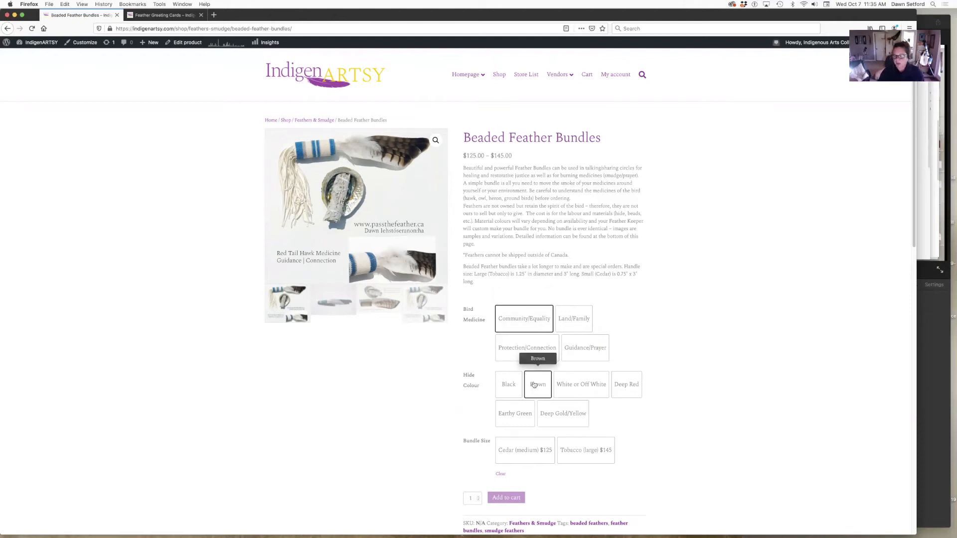
pyautogui.click(562, 450)
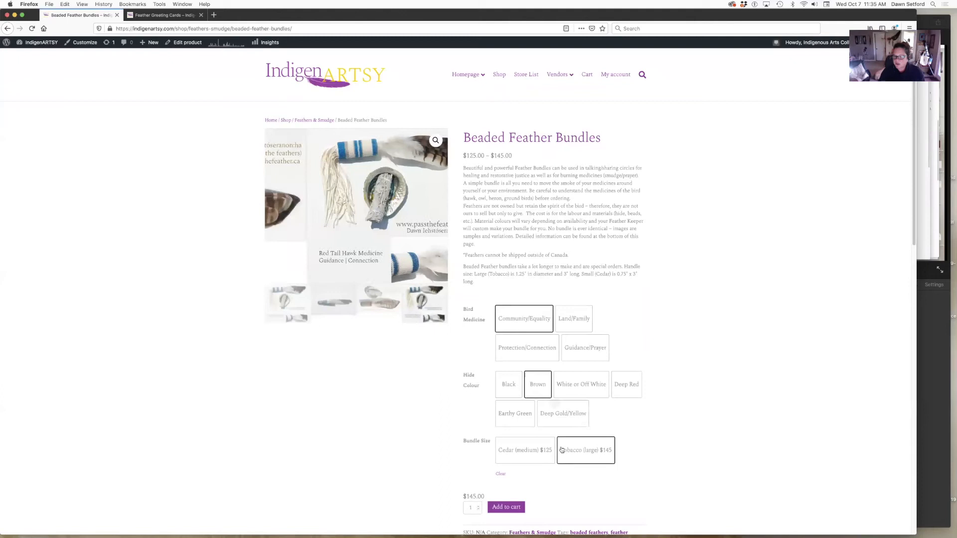
pyautogui.click(507, 508)
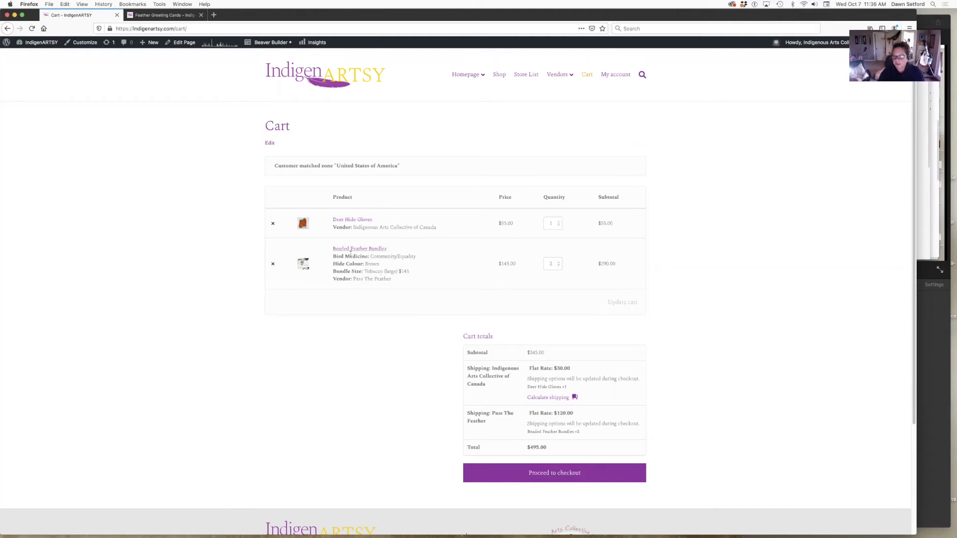
# Return to editing Feather Greeting Cards and set its visibility to Hidden and product status to Draft.
pyautogui.hotkey('ctrl', 'Tab')
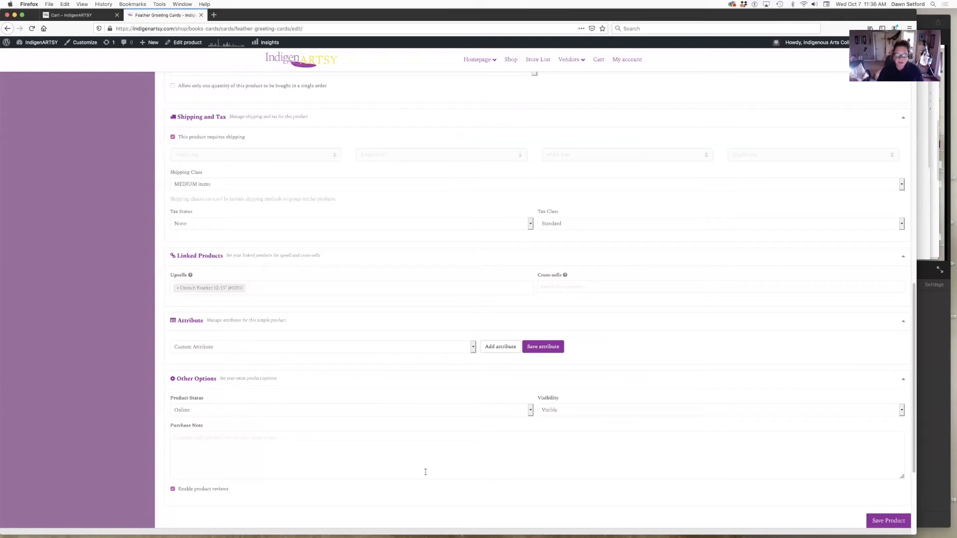
pyautogui.scroll(-4, 425, 473)
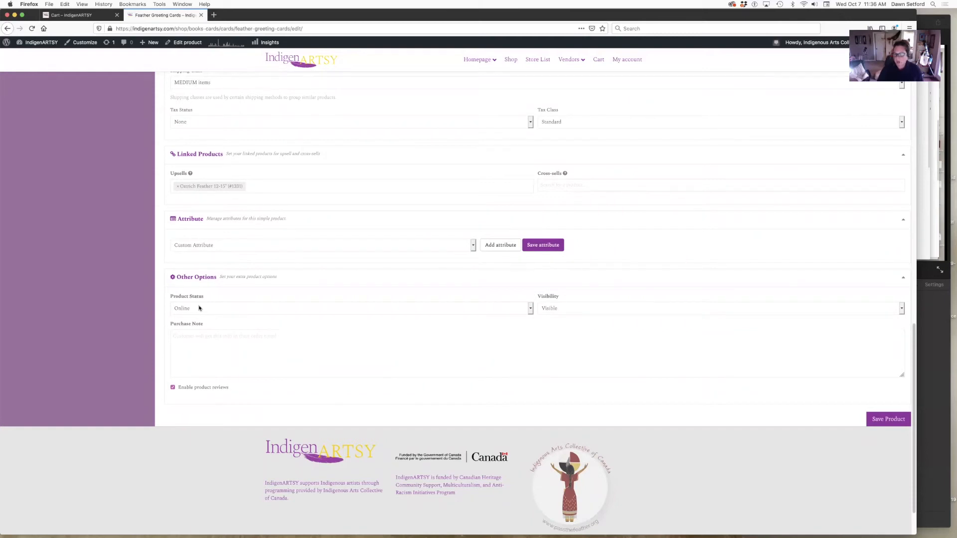
pyautogui.click(556, 309)
pyautogui.click(554, 333)
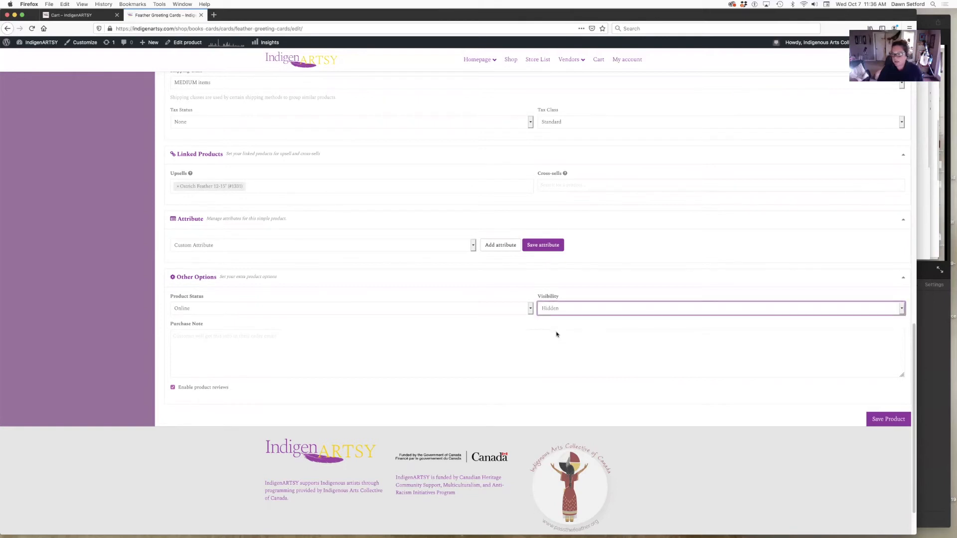
pyautogui.click(529, 310)
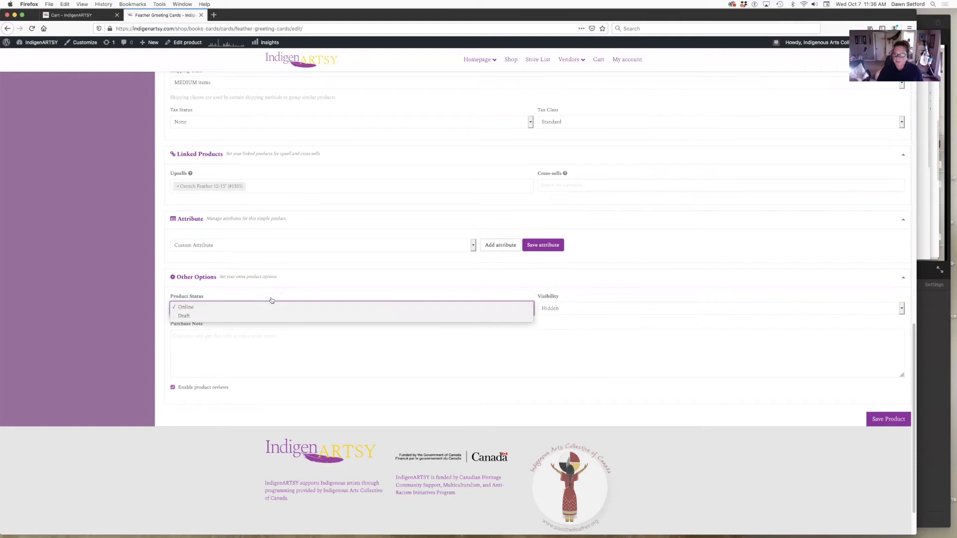
pyautogui.click(190, 316)
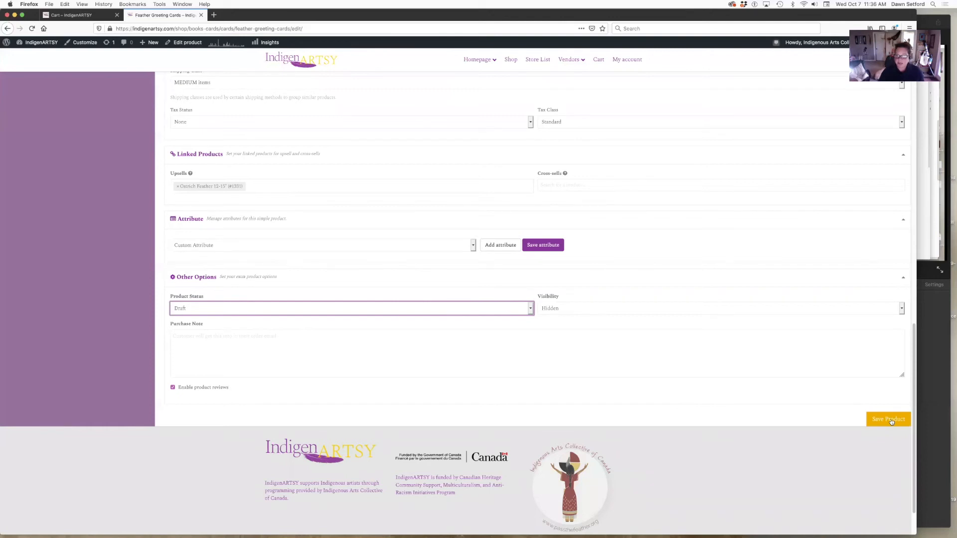
# Set the greeting cards' product status to Online and visibility to Visible, and save the product.
pyautogui.click(179, 306)
pyautogui.click(182, 299)
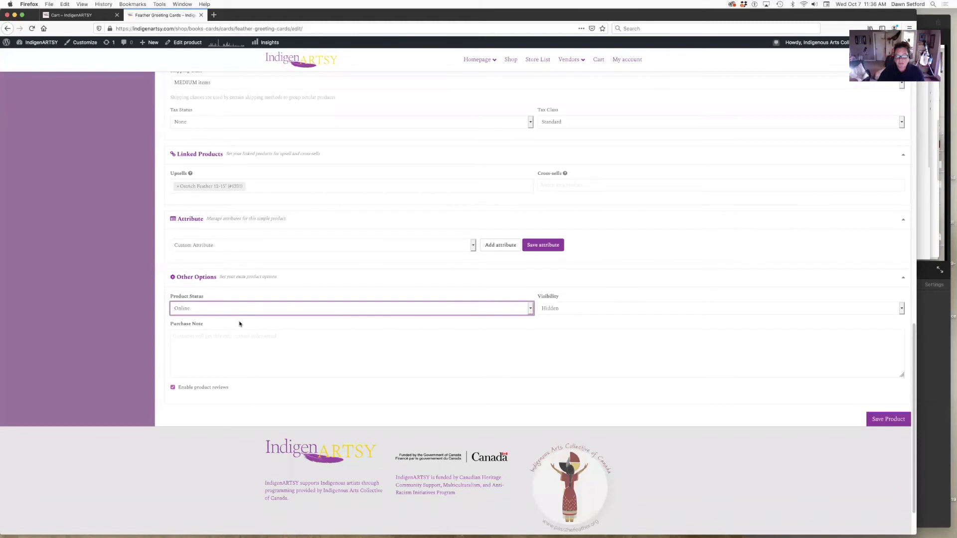
pyautogui.click(634, 310)
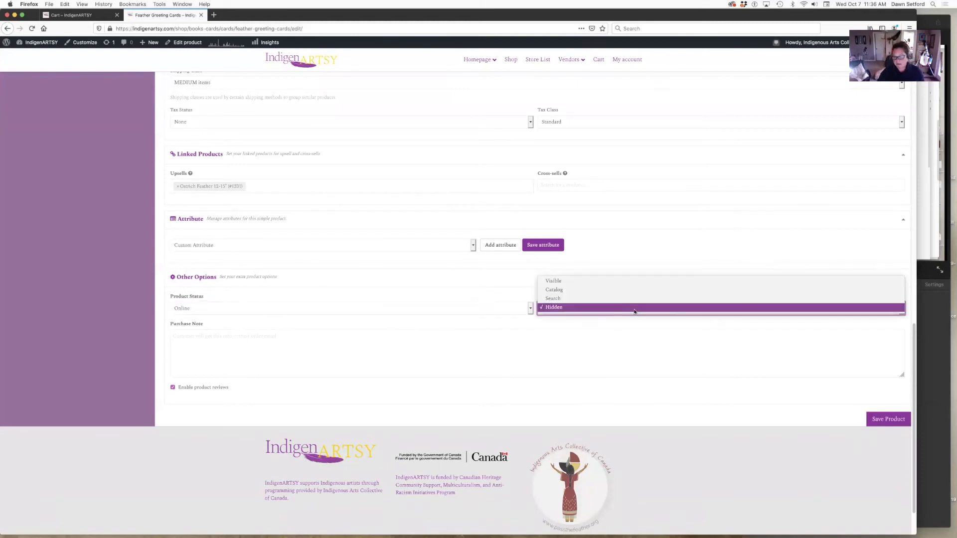
pyautogui.click(602, 282)
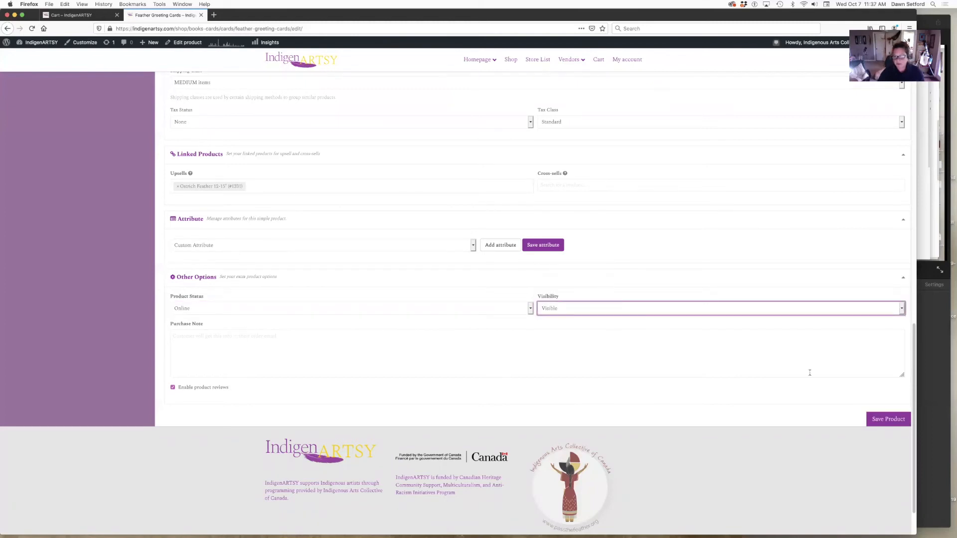
pyautogui.click(886, 420)
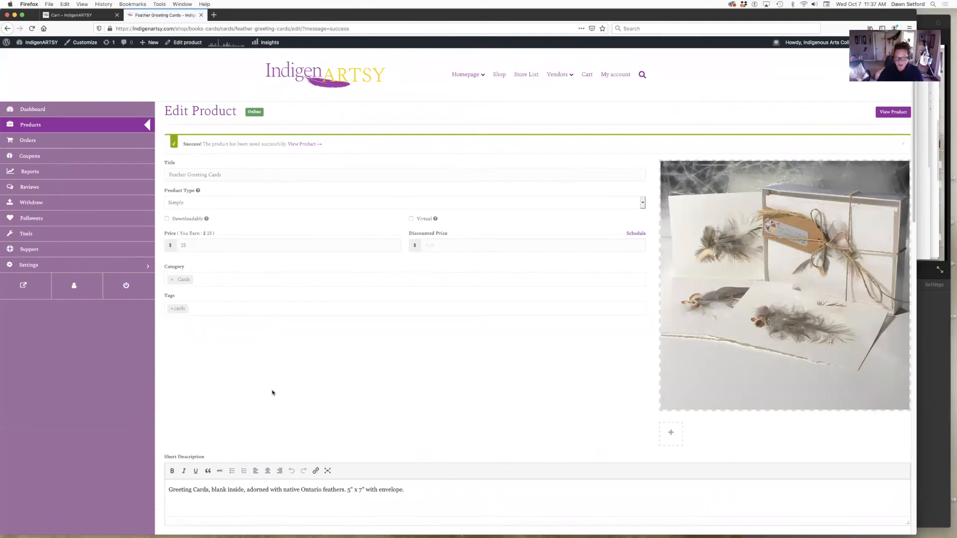
# Review the saved description, inventory, shipping and tax settings of Feather Greeting Cards.
pyautogui.scroll(-5, 272, 392)
pyautogui.scroll(-3, 273, 392)
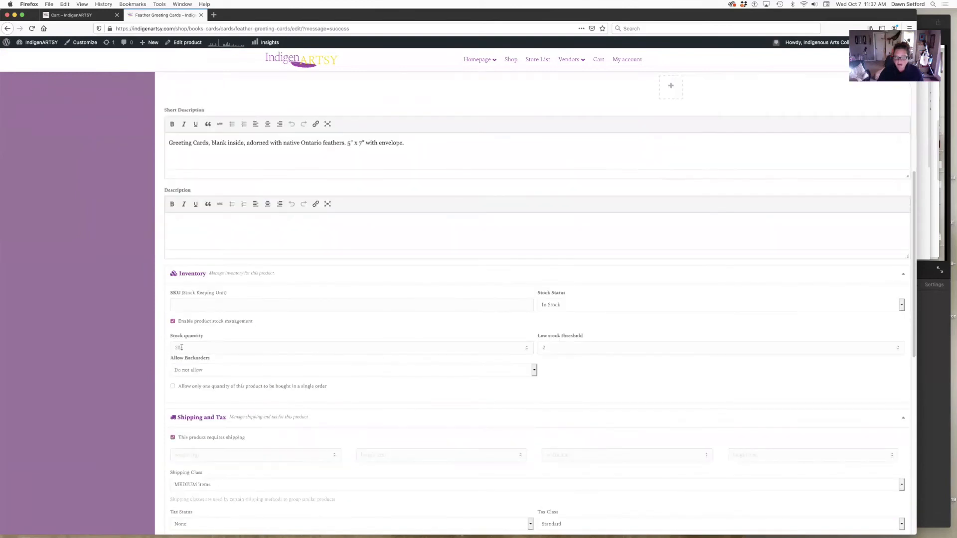
pyautogui.scroll(-2, 225, 438)
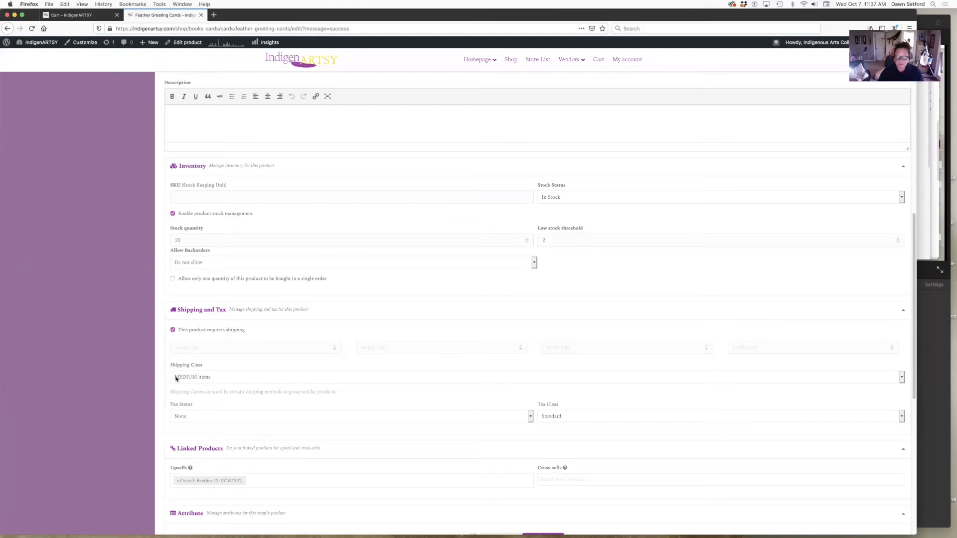
pyautogui.scroll(7, 310, 327)
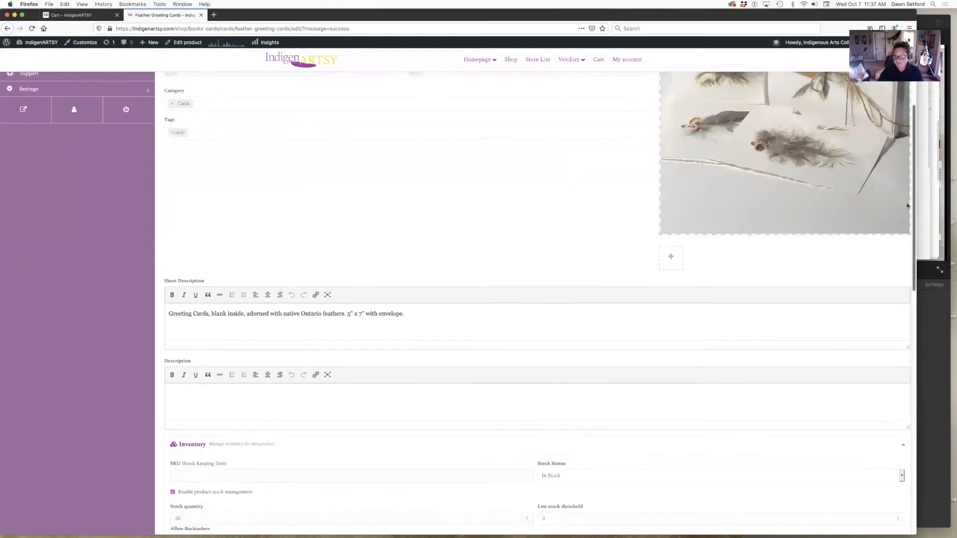
pyautogui.scroll(2, 314, 331)
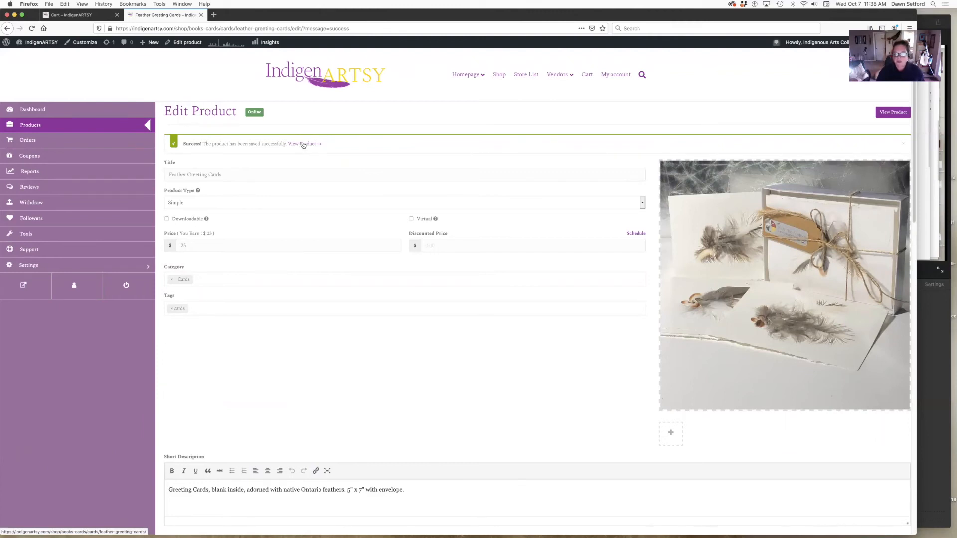
# View the live Feather Greeting Cards page and examine its reviews, vendor info, more products and product enquiry sections.
pyautogui.click(303, 145)
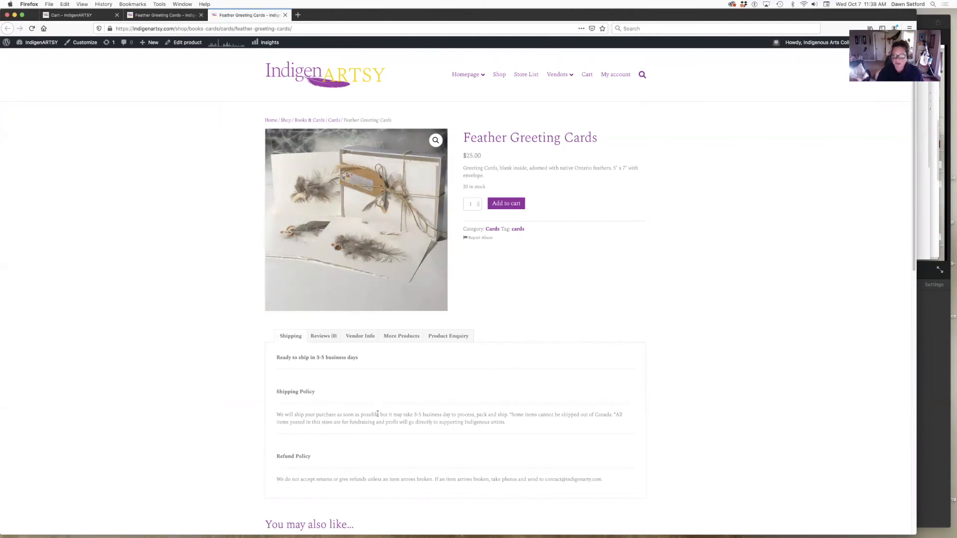
pyautogui.click(319, 338)
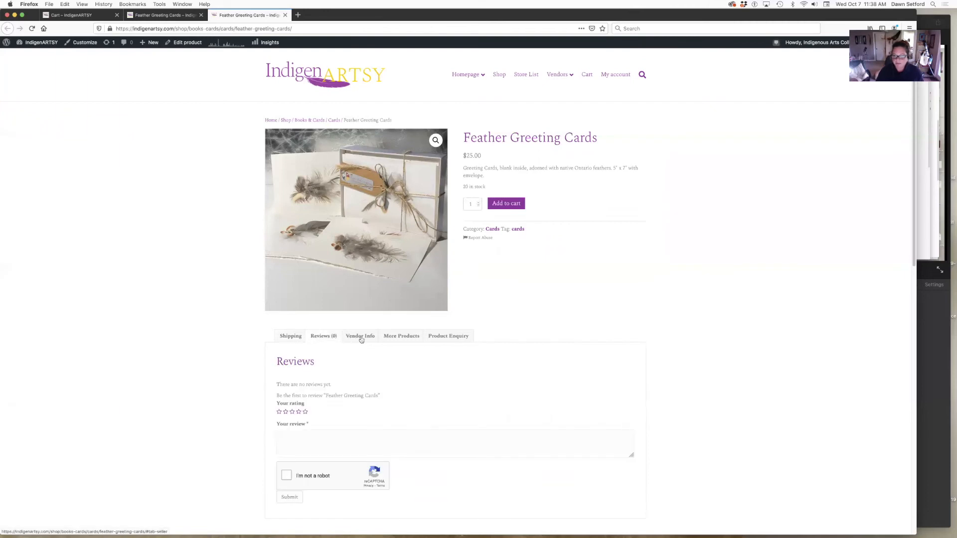
pyautogui.click(362, 339)
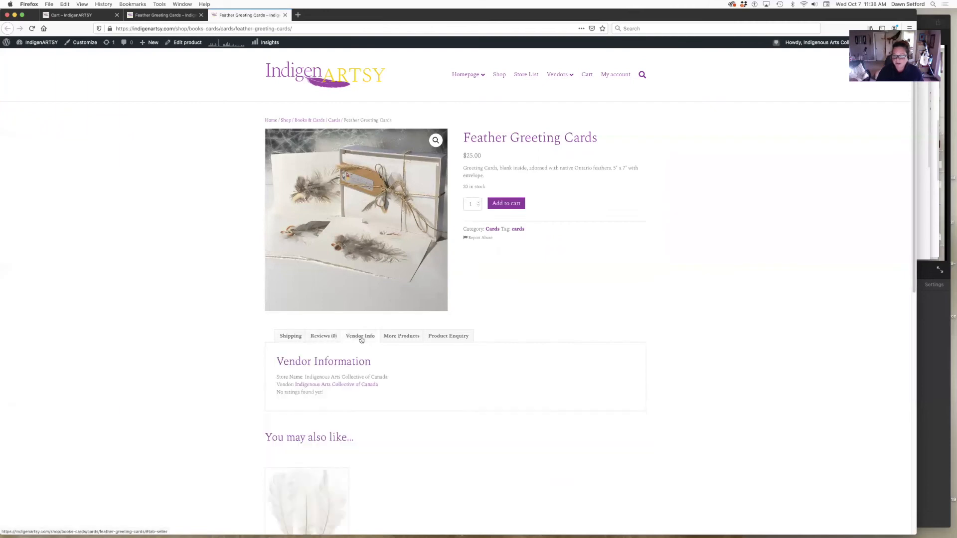
pyautogui.click(403, 339)
pyautogui.click(461, 337)
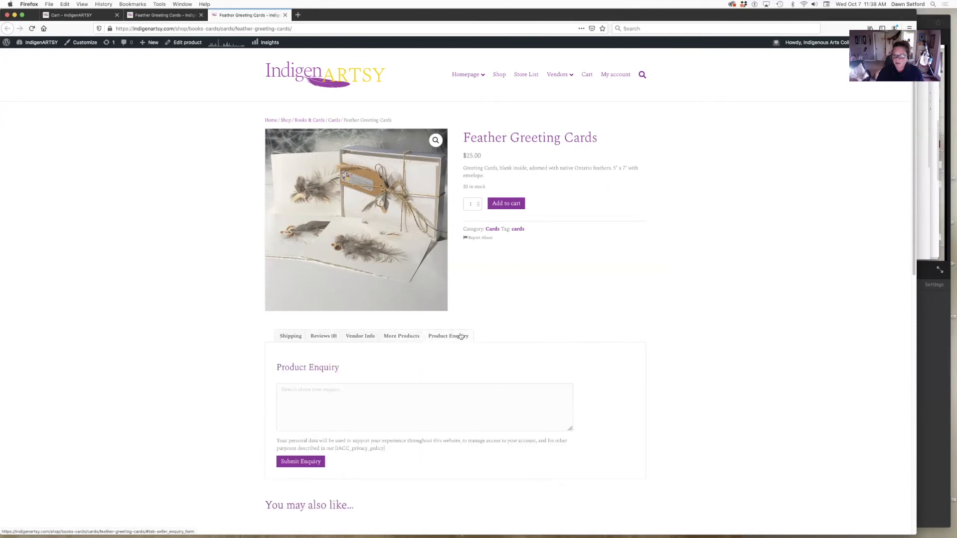
pyautogui.click(329, 393)
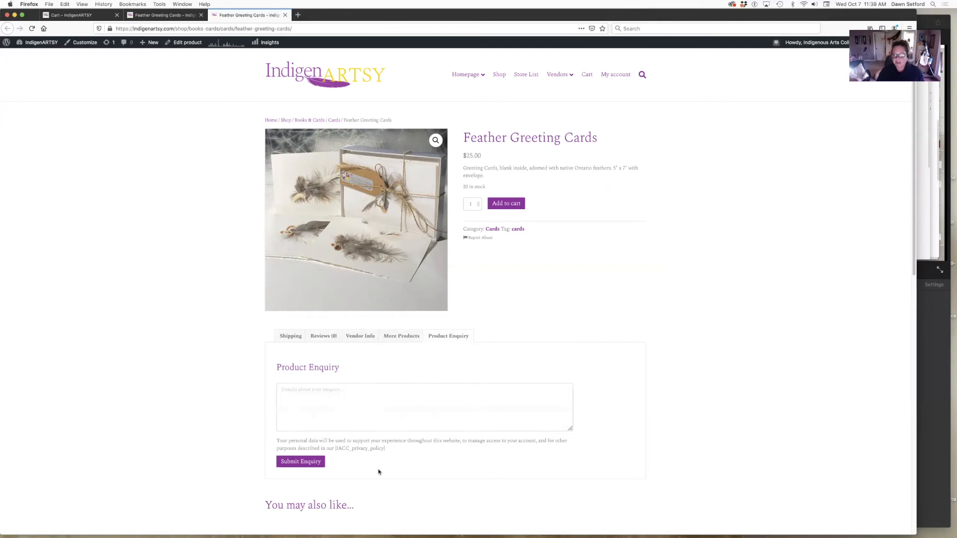
# Examine the upsell and related products on the live greeting cards page and return to the product editor.
pyautogui.scroll(-5, 378, 473)
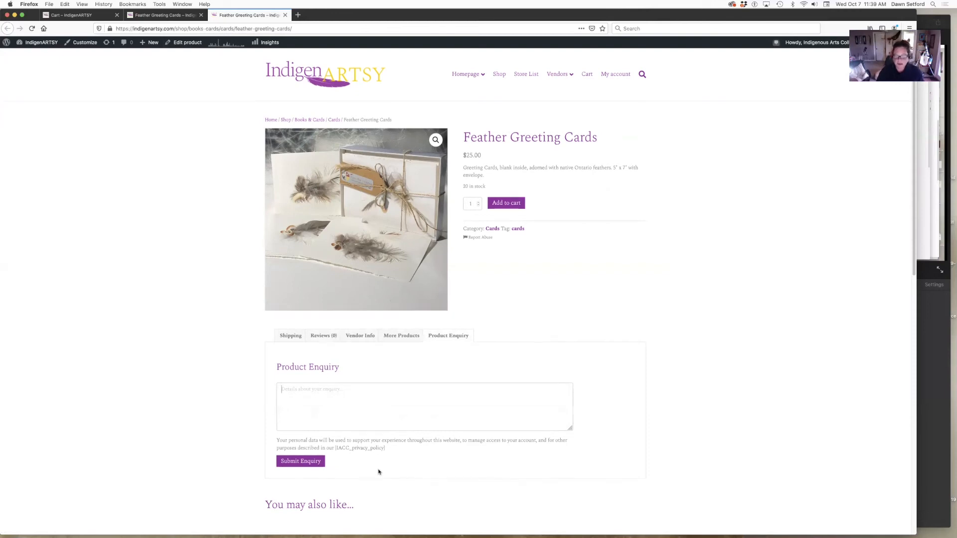
pyautogui.scroll(-1, 379, 472)
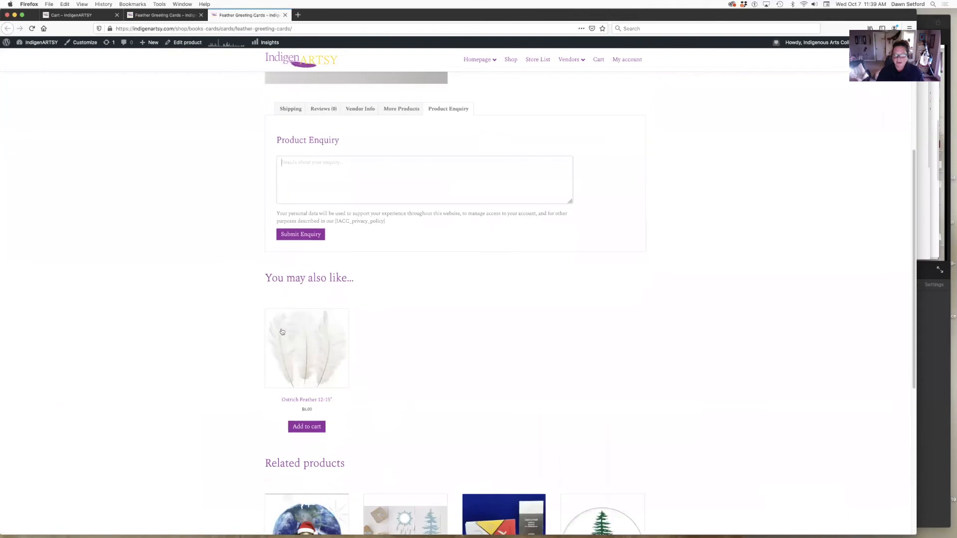
pyautogui.scroll(-5, 409, 430)
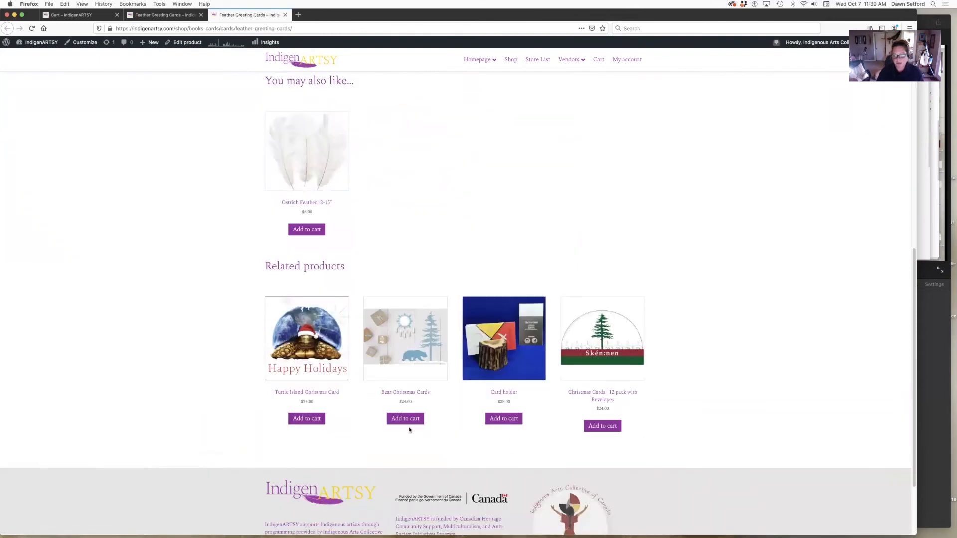
pyautogui.scroll(5, 409, 430)
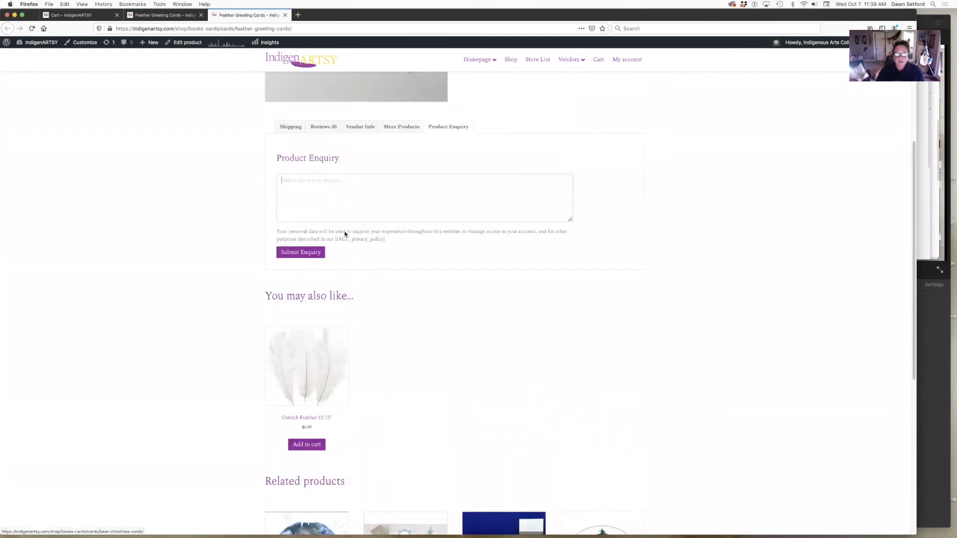
pyautogui.click(83, 16)
pyautogui.click(151, 16)
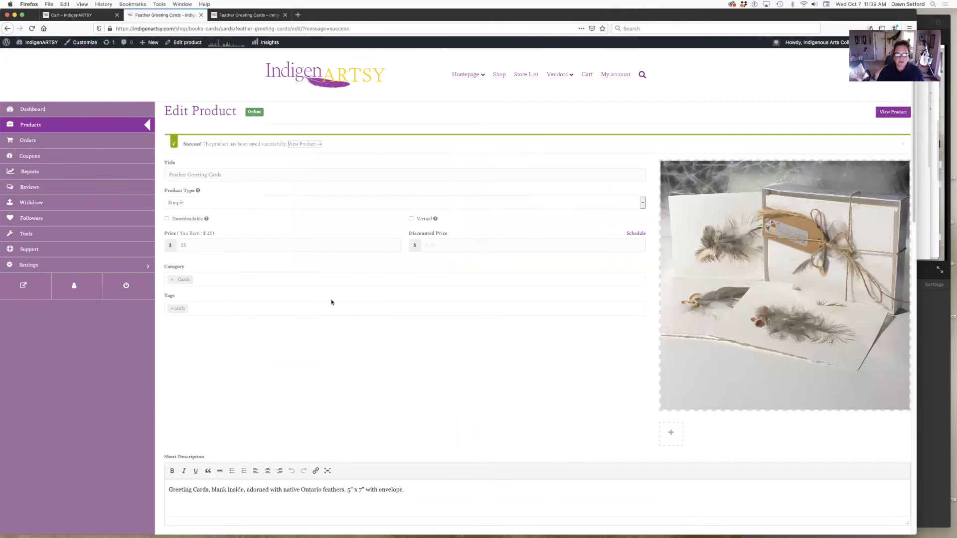
# Open the Ostrich Feather 5-8" product from the vendor's product list for editing and set its price to $6.
pyautogui.click(32, 127)
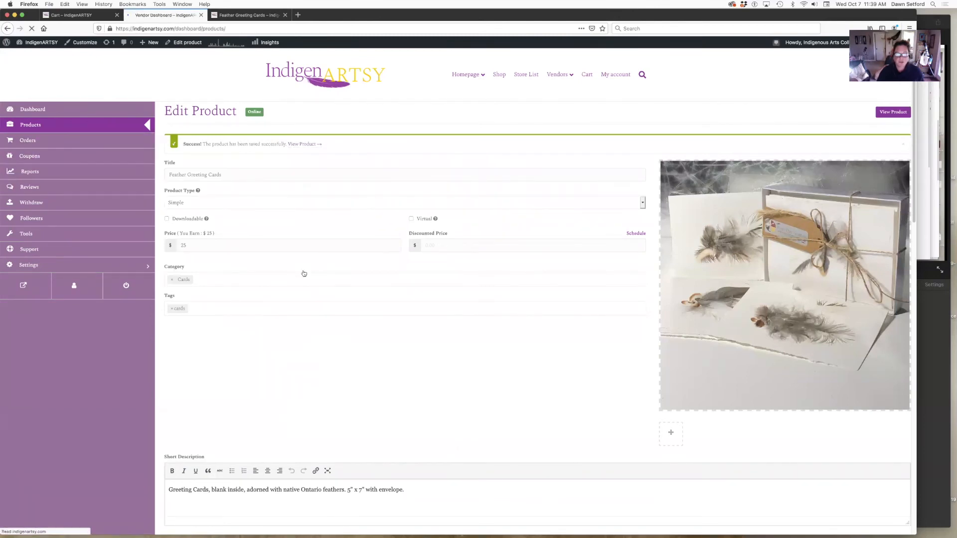
pyautogui.scroll(-10, 390, 400)
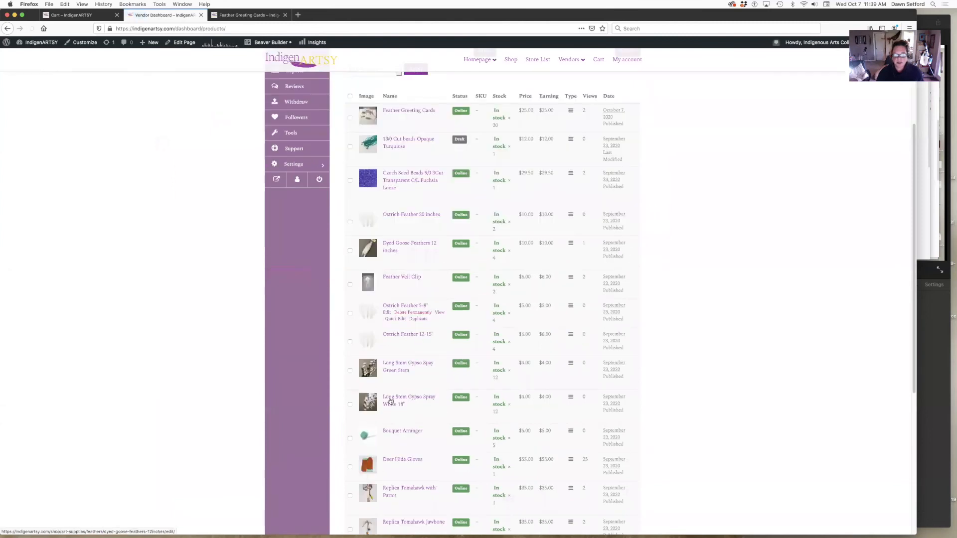
pyautogui.scroll(10, 391, 400)
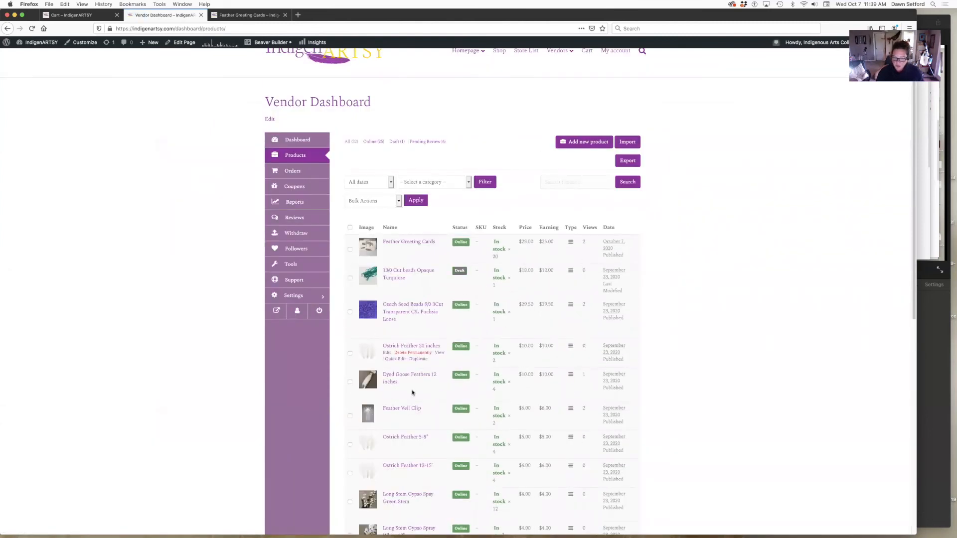
pyautogui.scroll(-3, 394, 379)
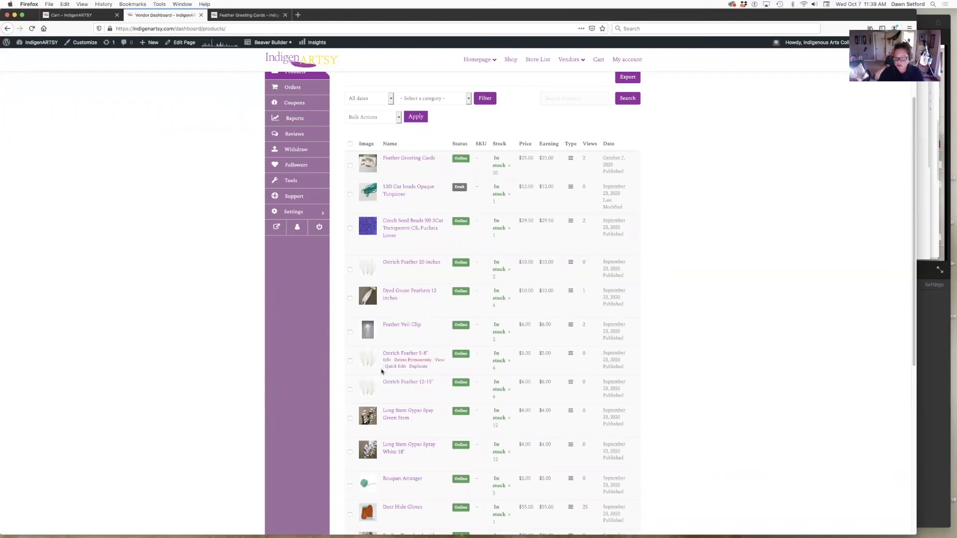
pyautogui.click(387, 360)
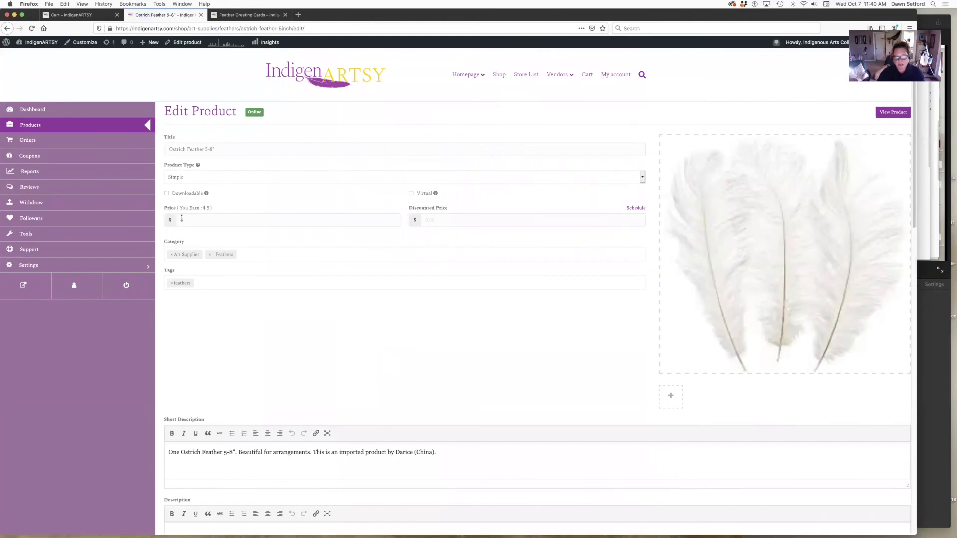
pyautogui.press('BackSpace')
pyautogui.write('6')
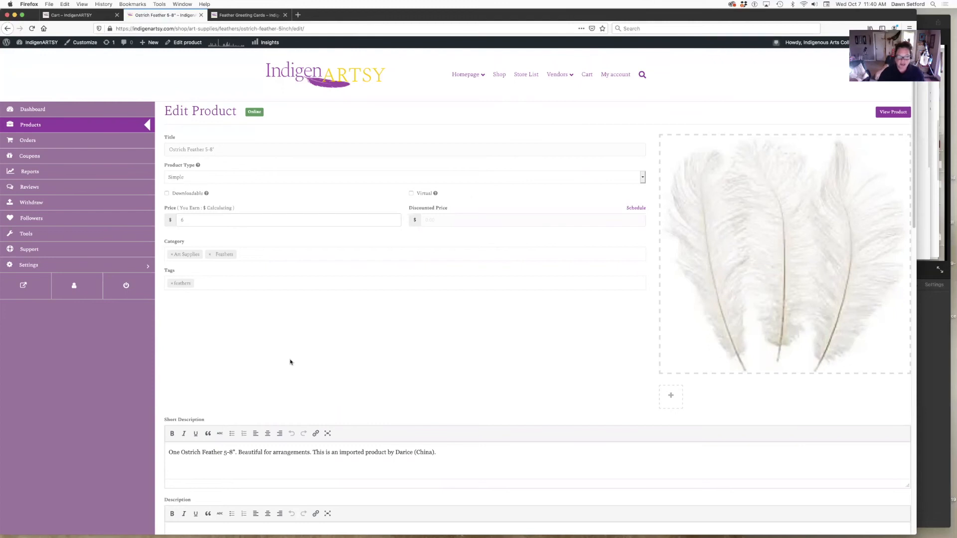
# Check the ostrich feather's description, inventory, shipping, linked products and status settings, and save the product.
pyautogui.scroll(-5, 291, 362)
pyautogui.click(255, 365)
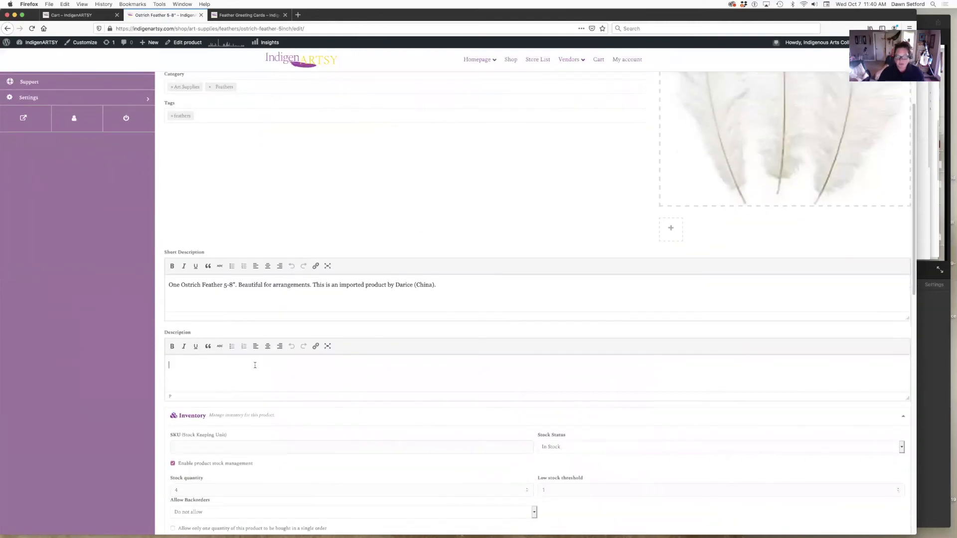
pyautogui.scroll(-5, 305, 463)
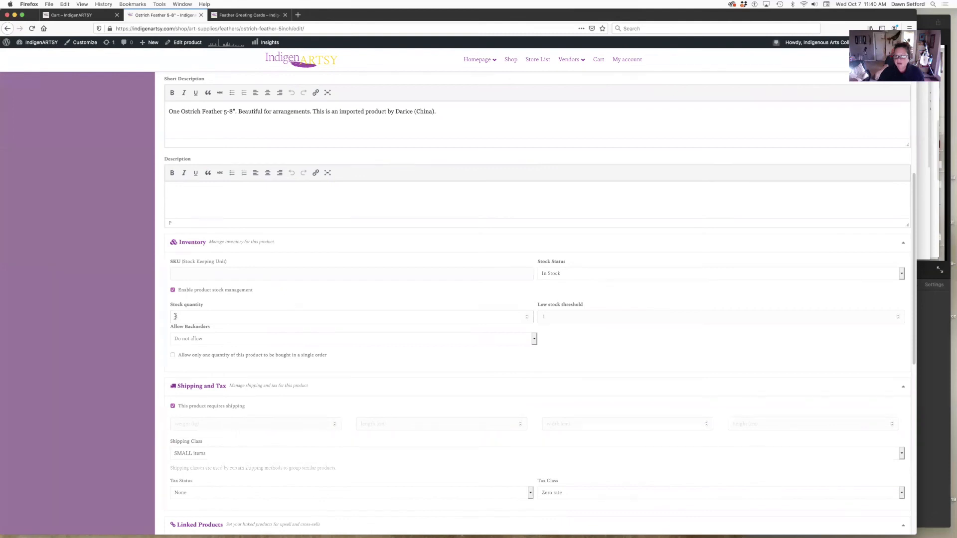
pyautogui.scroll(-3, 288, 444)
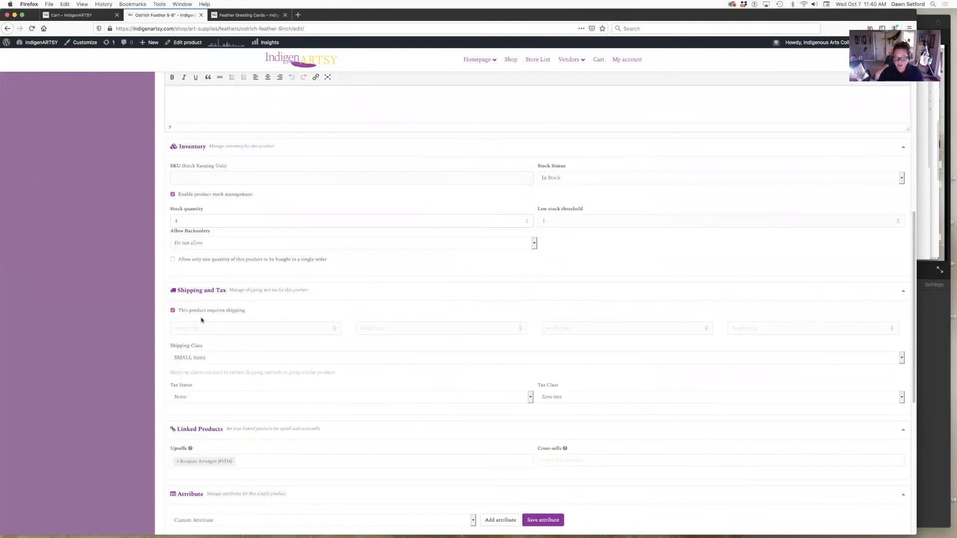
pyautogui.scroll(-8, 281, 459)
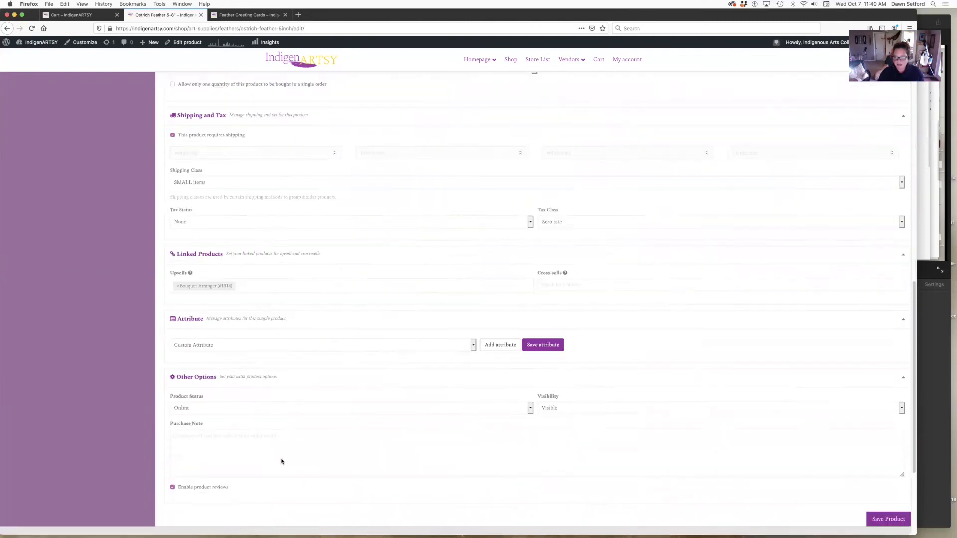
pyautogui.click(893, 436)
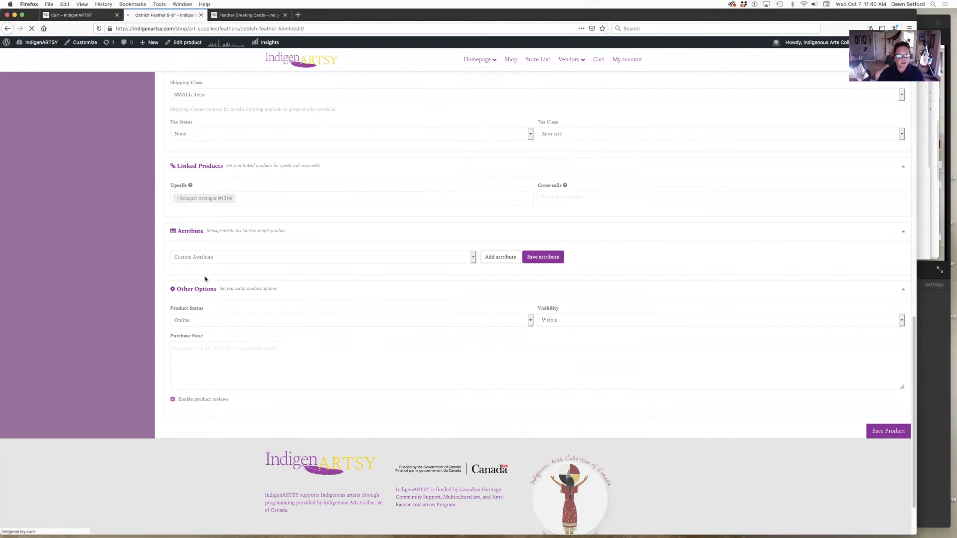
pyautogui.scroll(6, 205, 279)
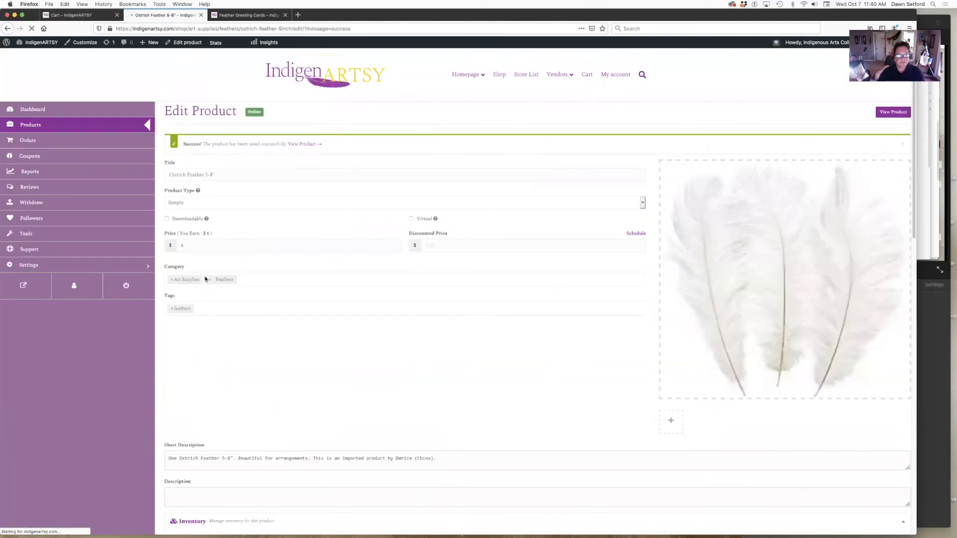
# Return to the vendor dashboard and review the store settings, including banner, store name, address and contact details.
pyautogui.click(79, 132)
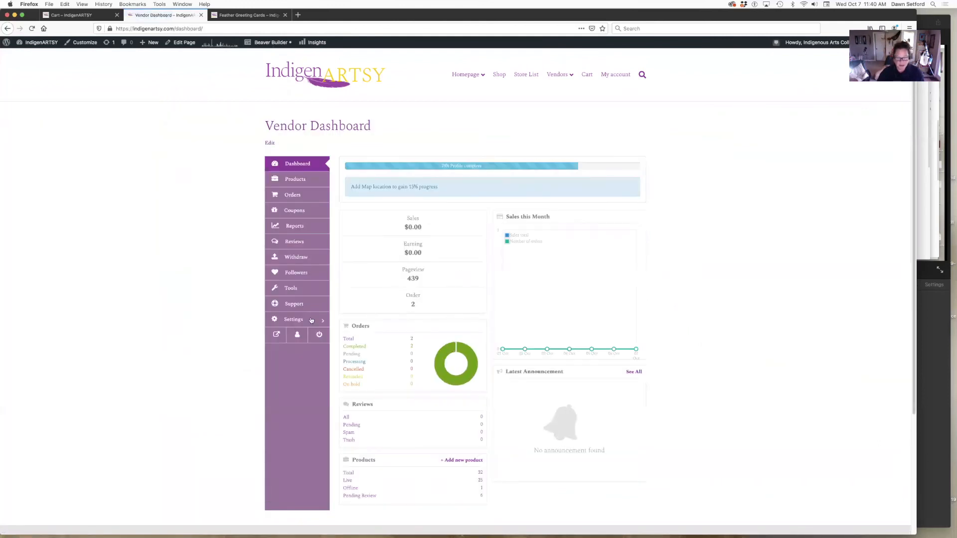
pyautogui.click(295, 323)
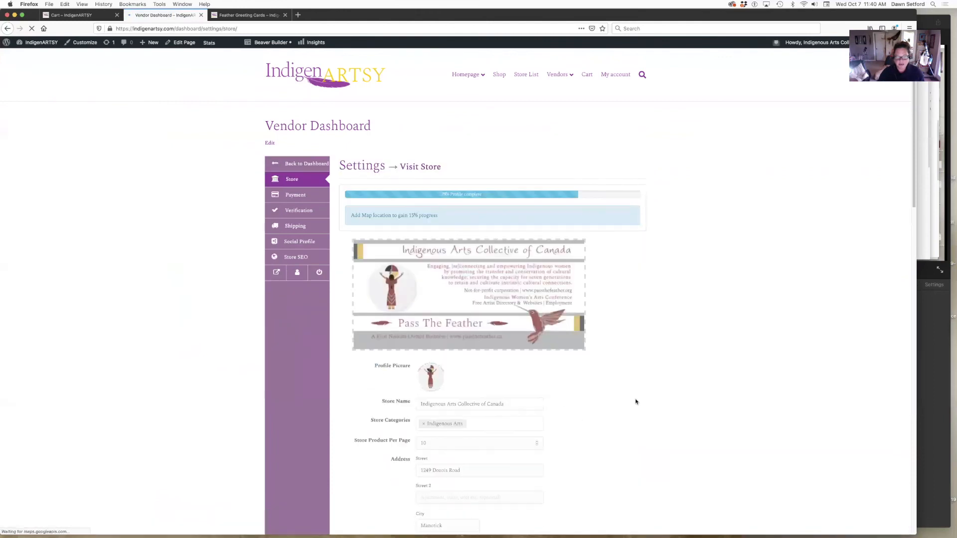
pyautogui.scroll(-5, 643, 419)
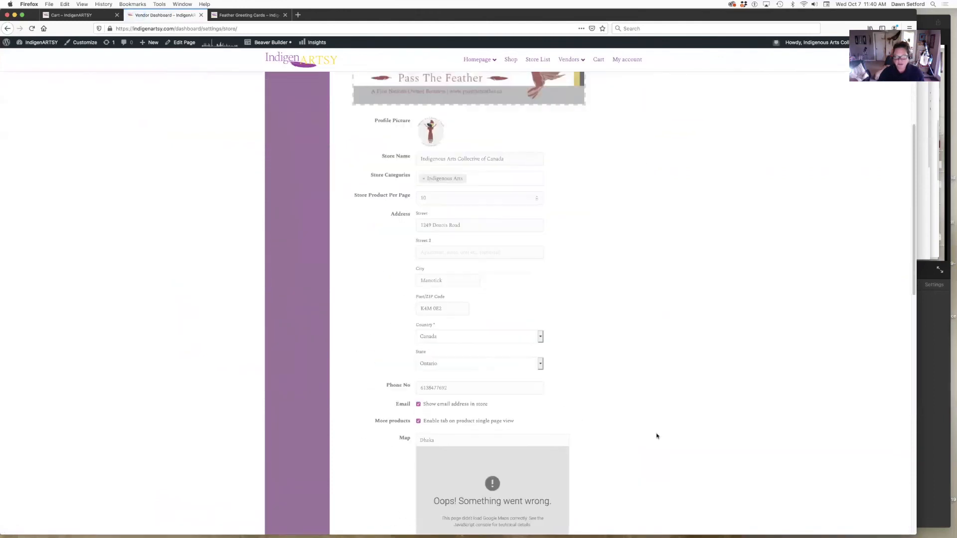
pyautogui.scroll(5, 657, 436)
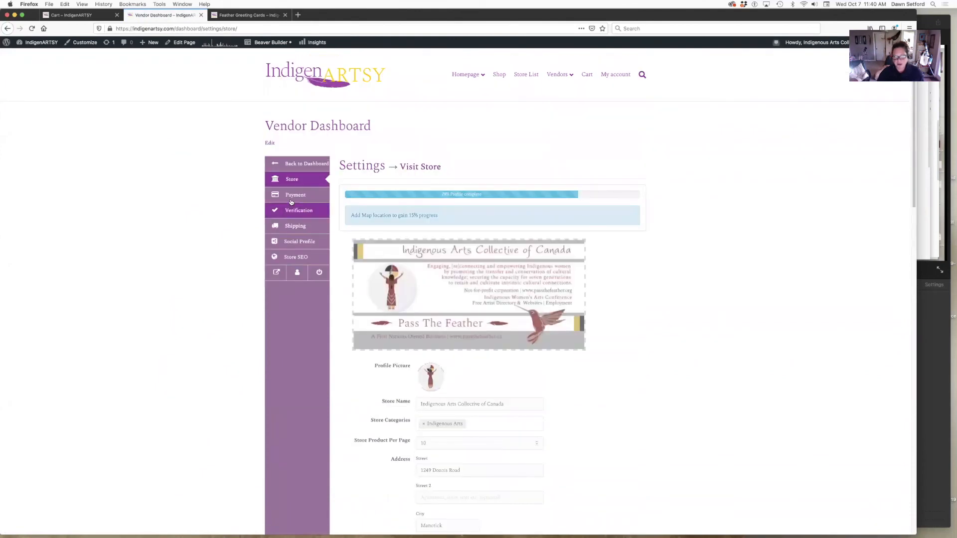
# Review the vendor's payment settings, the ID and address verification options, and the shipping zones.
pyautogui.click(290, 197)
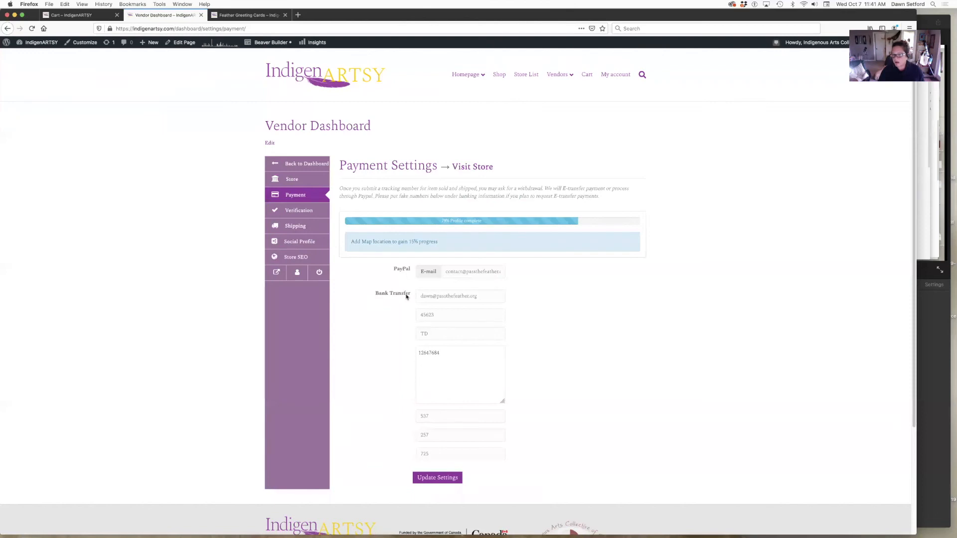
pyautogui.click(310, 212)
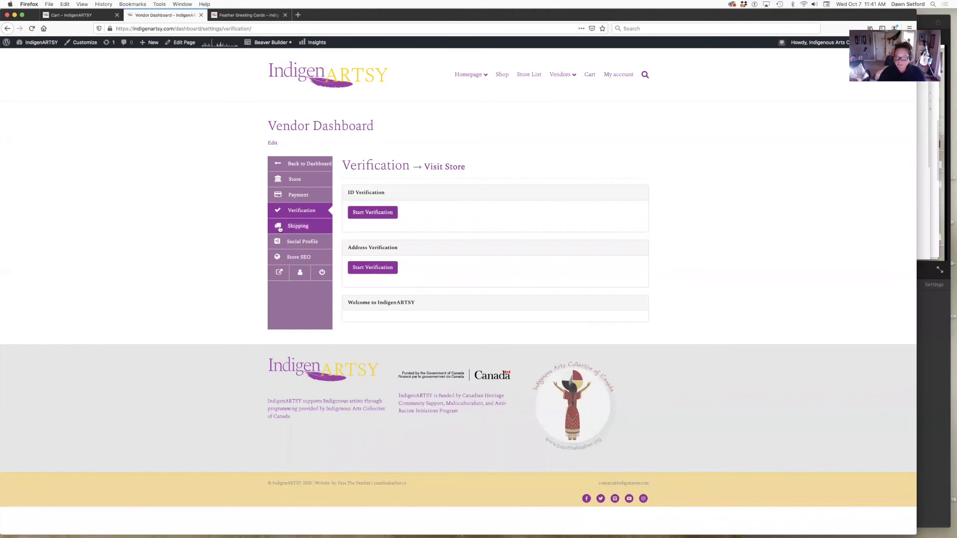
pyautogui.click(297, 226)
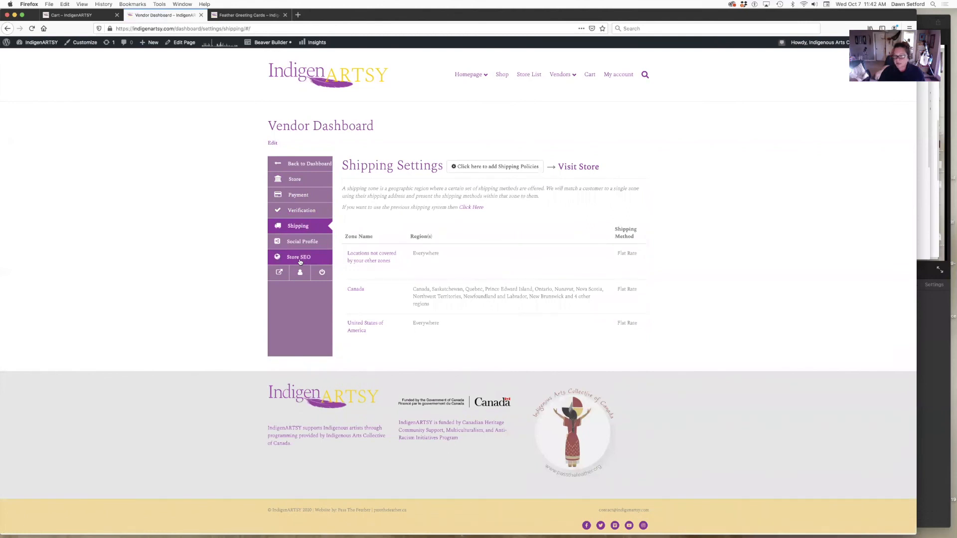
# Open the vendor's withdrawal request form and choose Bank Transfer as the payment method.
pyautogui.click(303, 164)
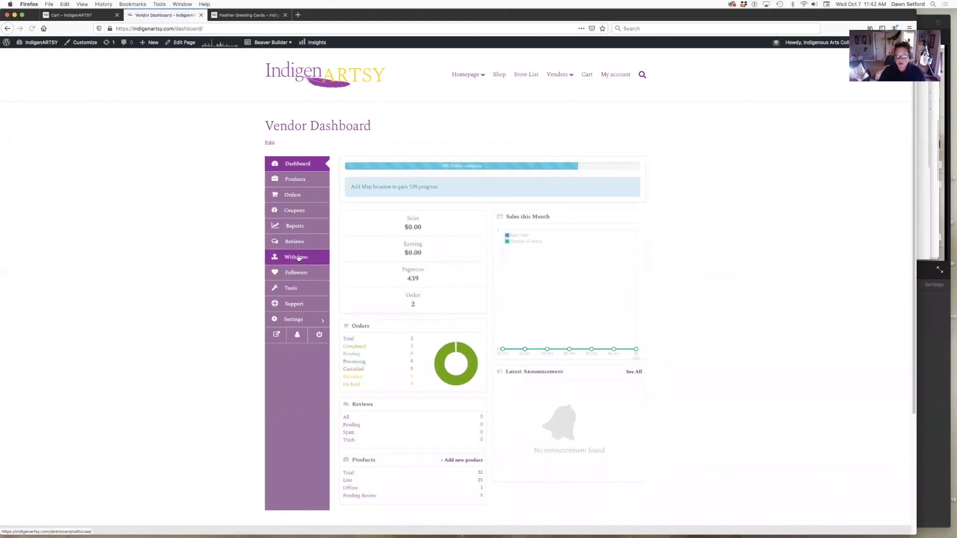
pyautogui.click(298, 258)
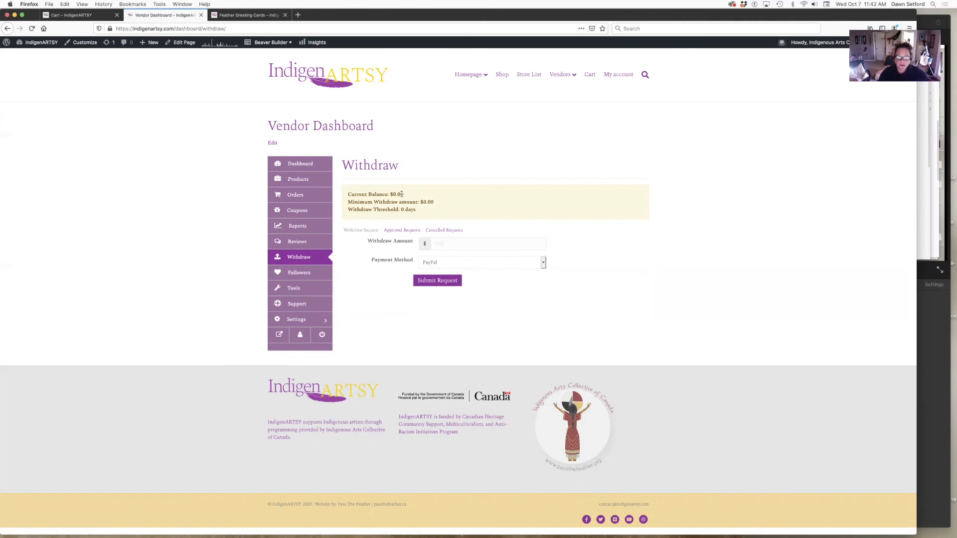
pyautogui.click(464, 243)
pyautogui.click(448, 263)
pyautogui.click(450, 271)
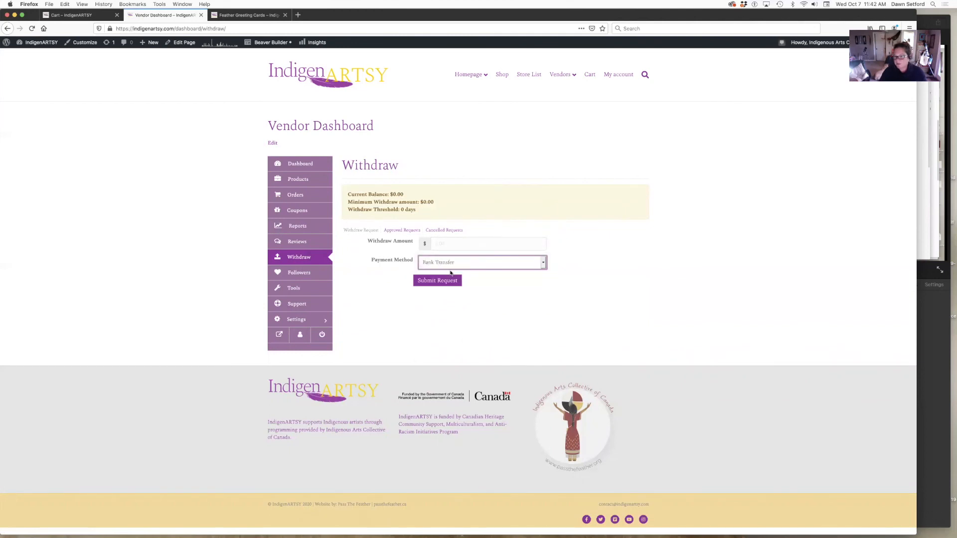